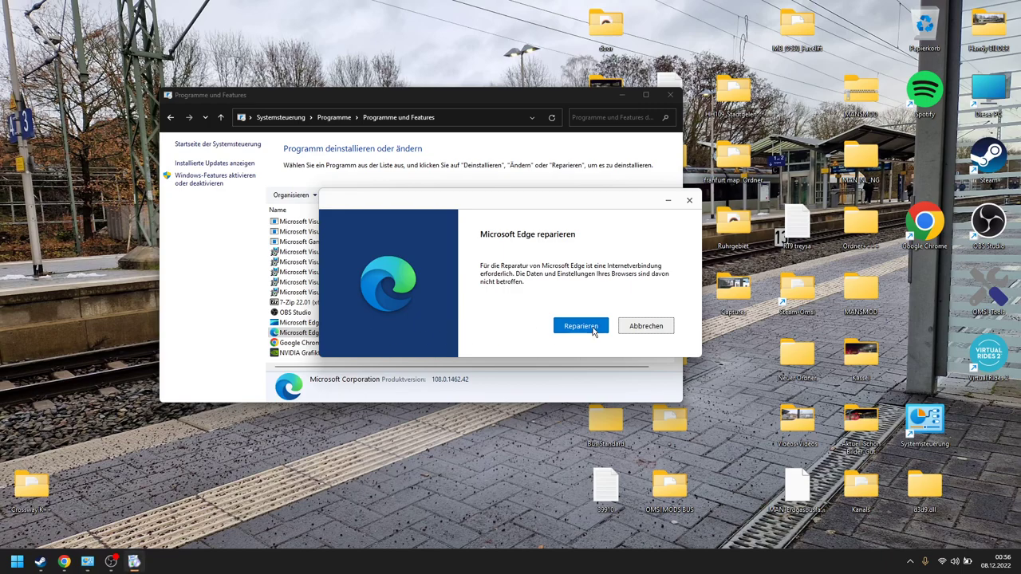
Cancel the Microsoft Edge repair, and open and dismiss the change dialog for Microsoft Edge WebView2-Laufzeit
{"action": "left_click", "coordinate": [646, 332]}
{"action": "double_click", "coordinate": [340, 327]}
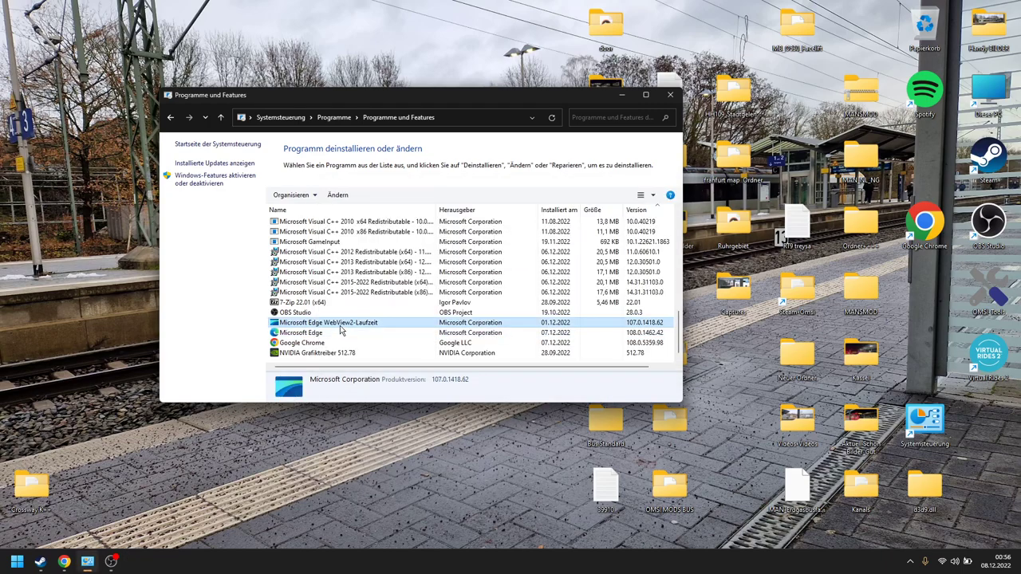
{"action": "left_click", "coordinate": [642, 327]}
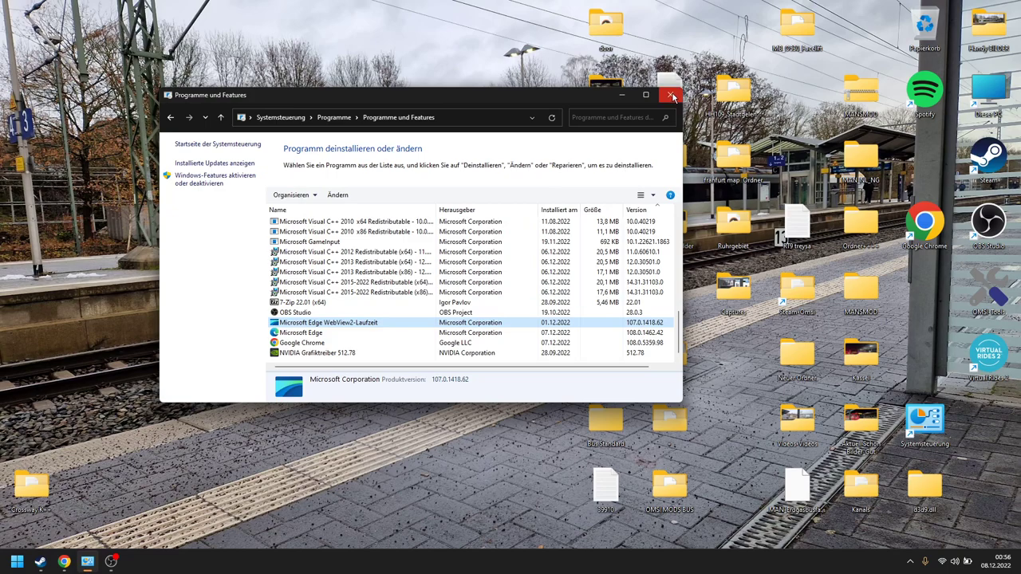
Look through the installed programs list around the Microsoft Edge entries, and close Programme und Features
{"action": "scroll", "coordinate": [459, 268], "scroll_direction": "up", "scroll_amount": 5}
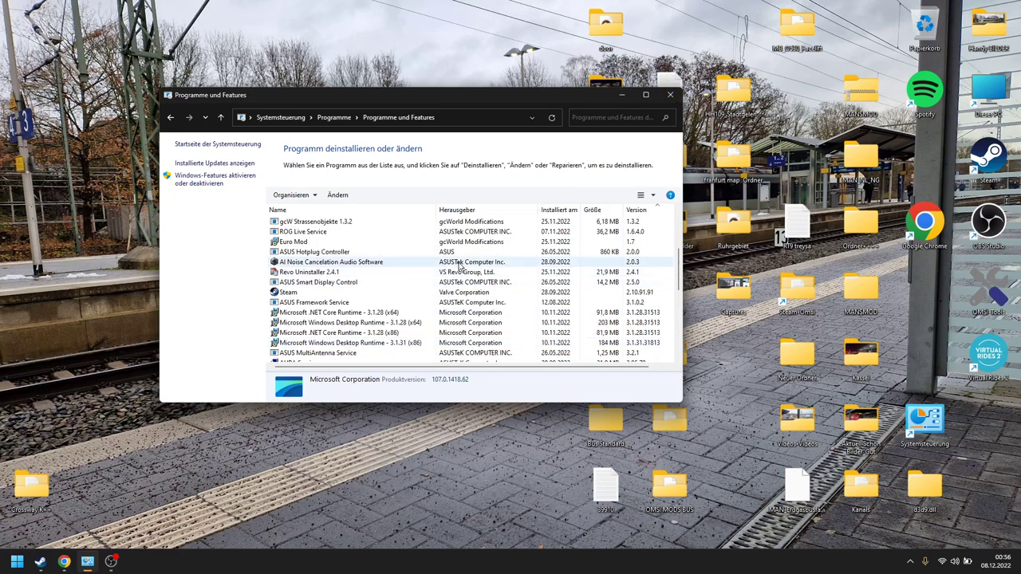
{"action": "scroll", "coordinate": [459, 268], "scroll_direction": "down", "scroll_amount": 5}
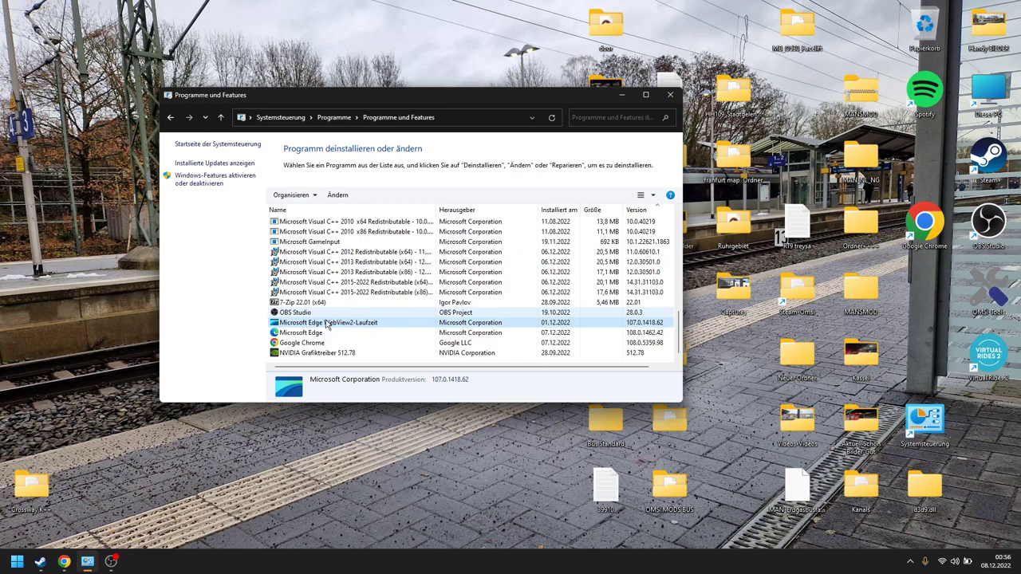
{"action": "left_click", "coordinate": [318, 331]}
{"action": "left_click", "coordinate": [319, 312]}
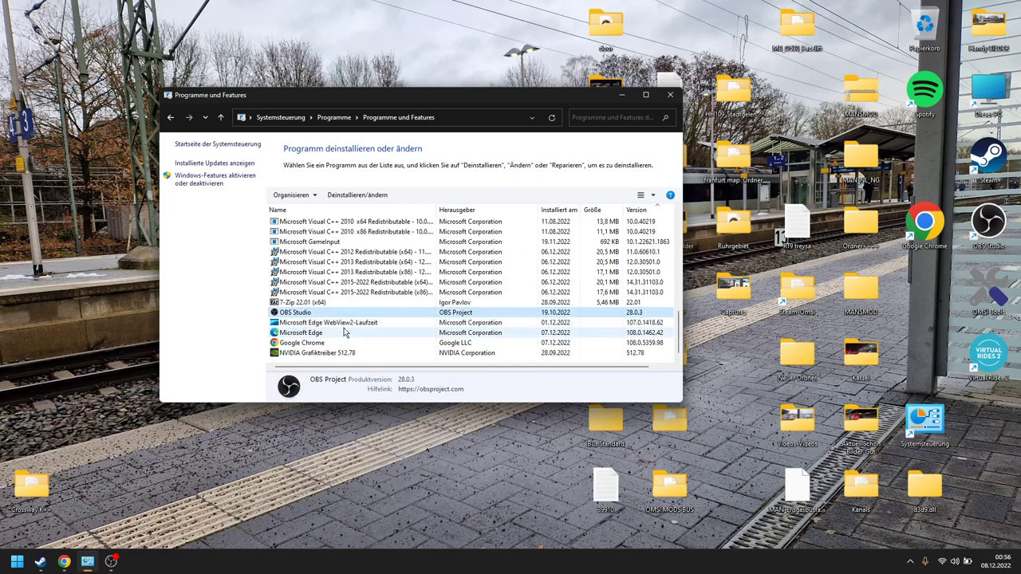
{"action": "left_click", "coordinate": [670, 95]}
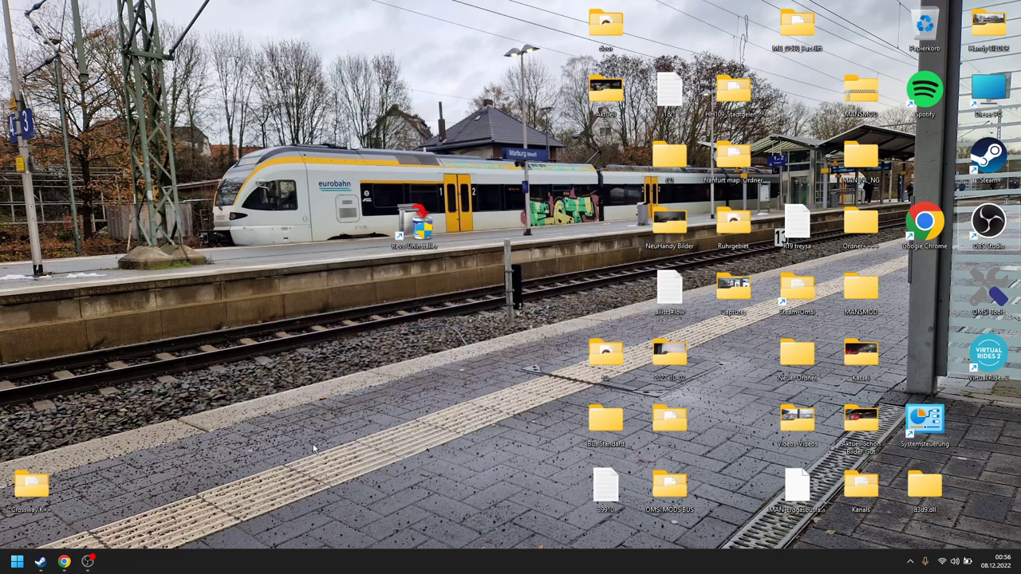
Open Revo Uninstaller from the desktop without updating it, and maximize its window
{"action": "left_click", "coordinate": [401, 239]}
{"action": "double_click", "coordinate": [404, 239]}
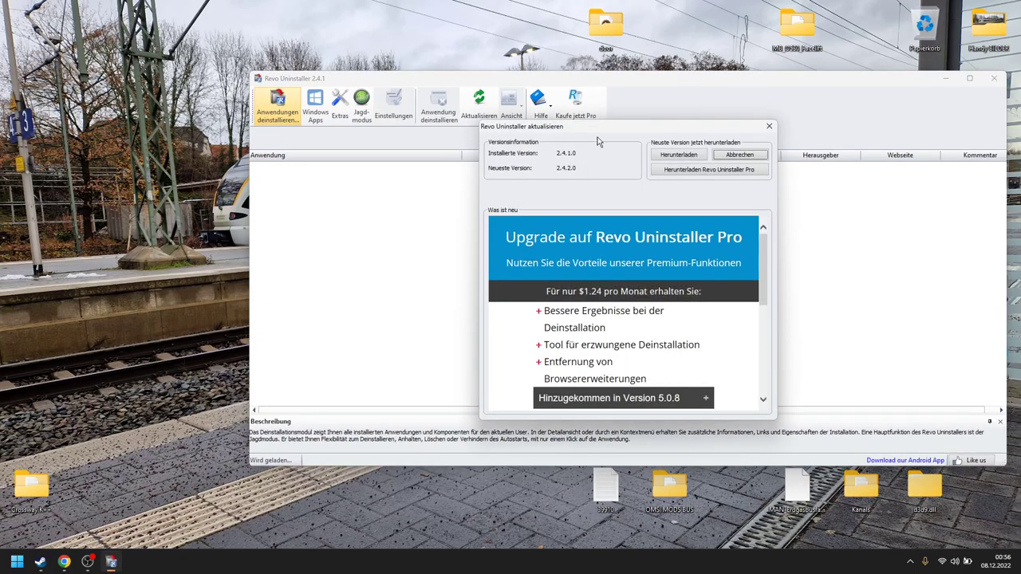
{"action": "left_click", "coordinate": [769, 126]}
{"action": "left_click_drag", "start_coordinate": [484, 78], "coordinate": [353, 70]}
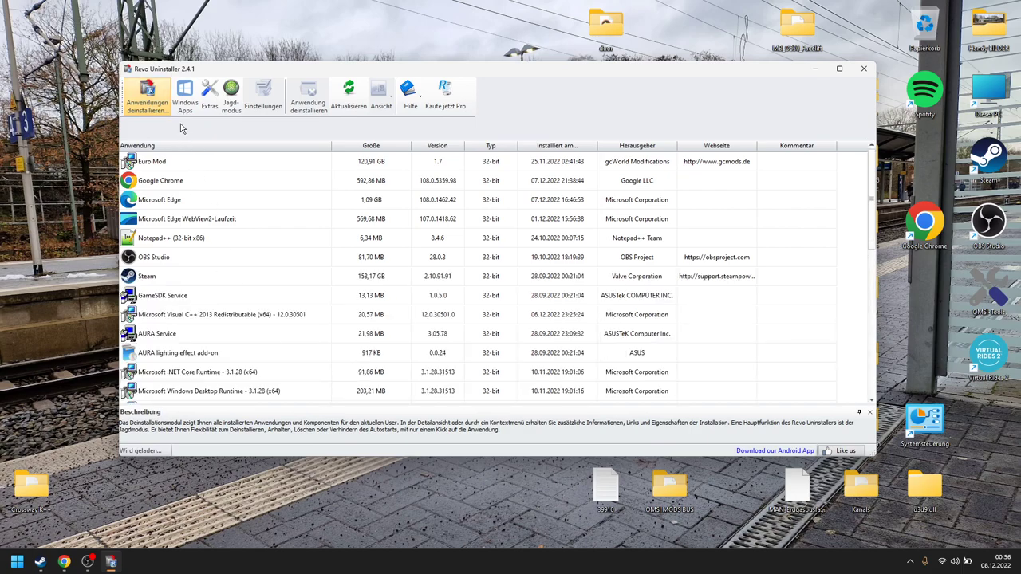
{"action": "scroll", "coordinate": [383, 235], "scroll_direction": "down", "scroll_amount": 2}
{"action": "scroll", "coordinate": [387, 256], "scroll_direction": "up", "scroll_amount": 2}
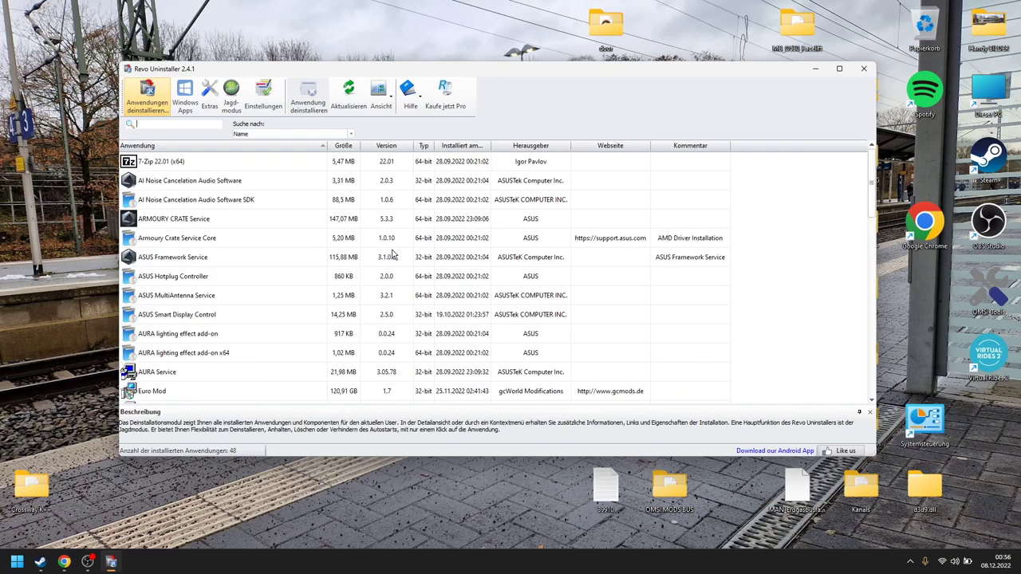
{"action": "left_click", "coordinate": [840, 69]}
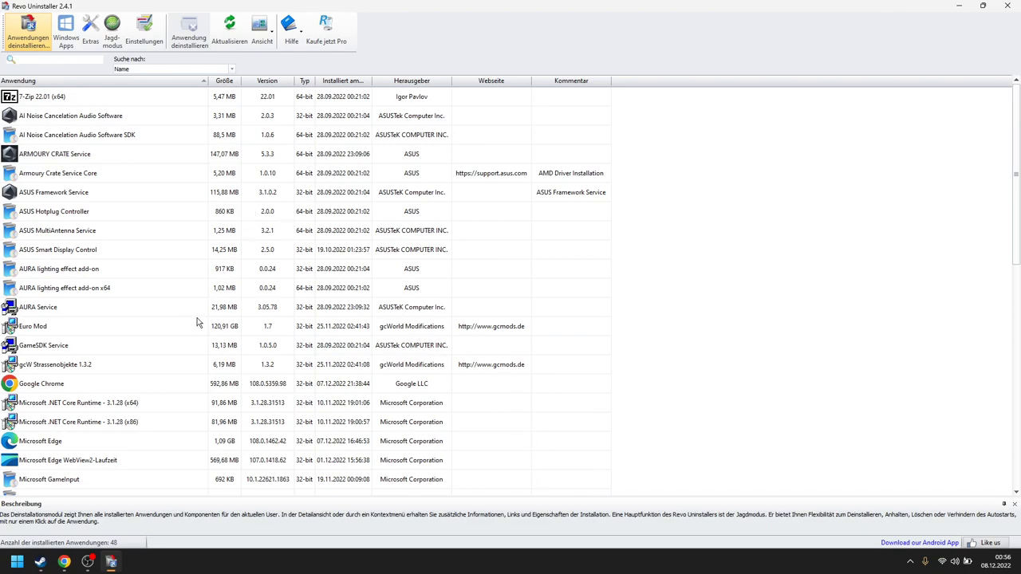
Uninstall Microsoft Edge WebView2-Laufzeit with a system restore point created first
{"action": "left_click", "coordinate": [105, 463]}
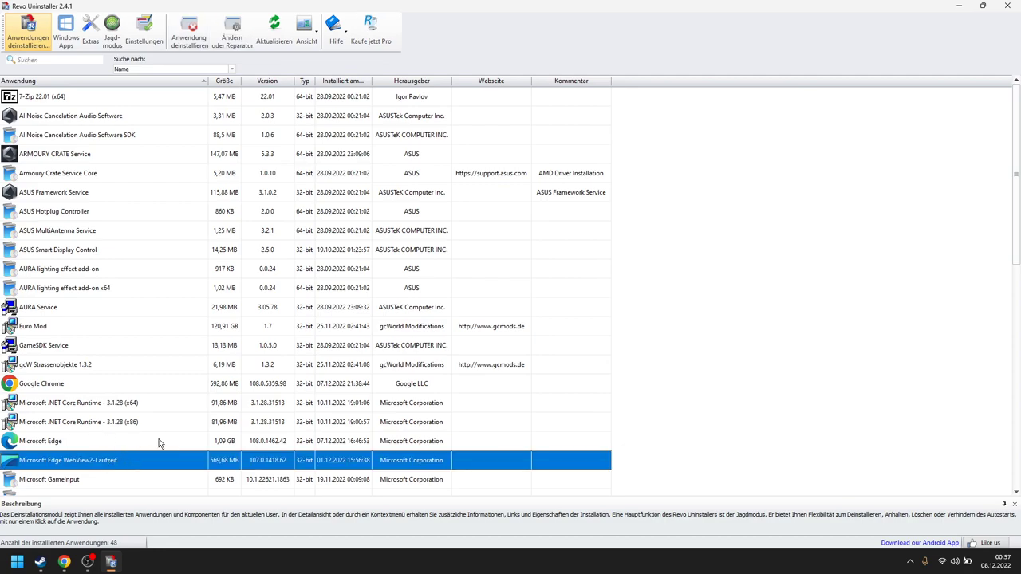
{"action": "left_click", "coordinate": [199, 44]}
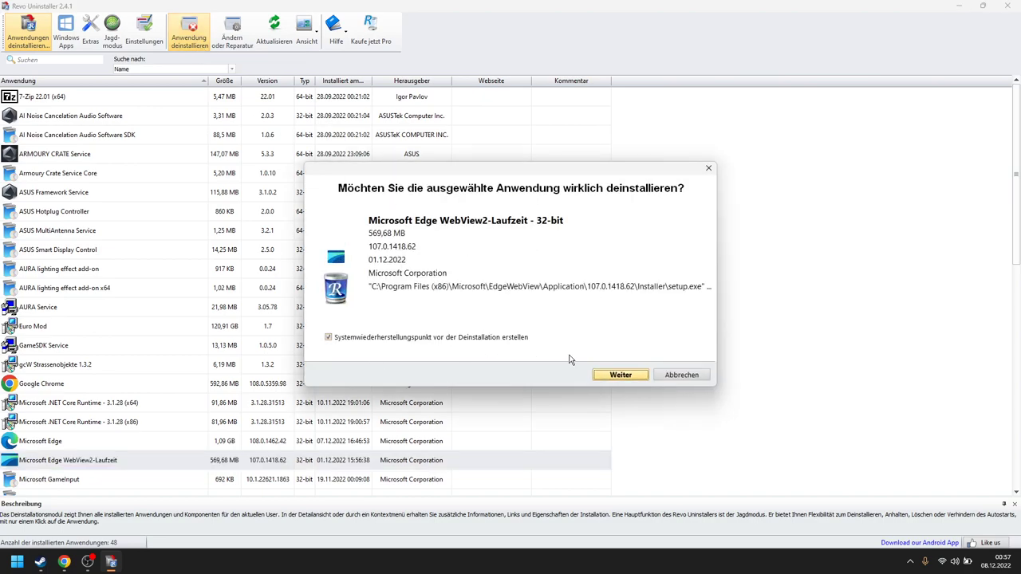
{"action": "left_click", "coordinate": [630, 375]}
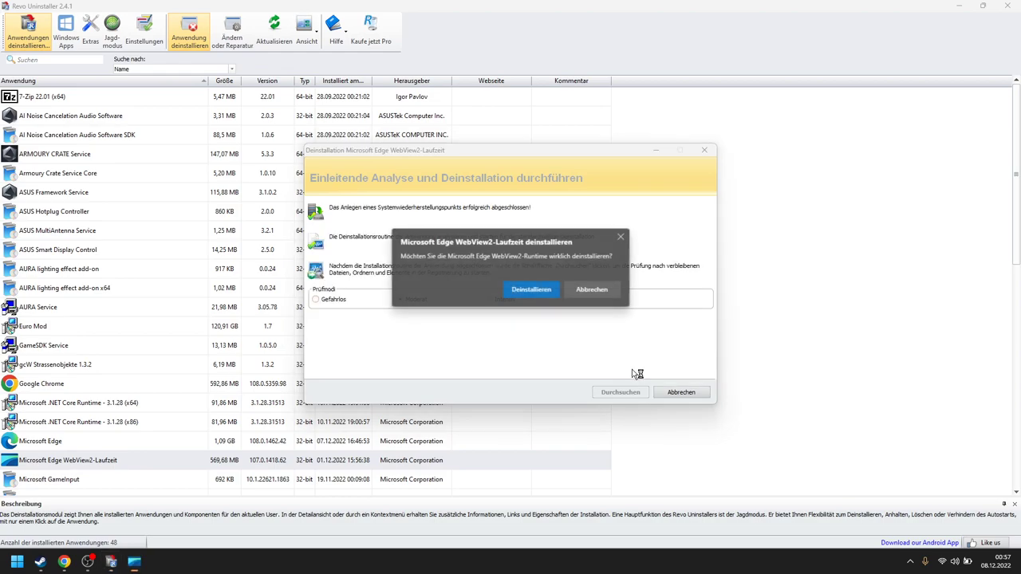
{"action": "left_click", "coordinate": [536, 291]}
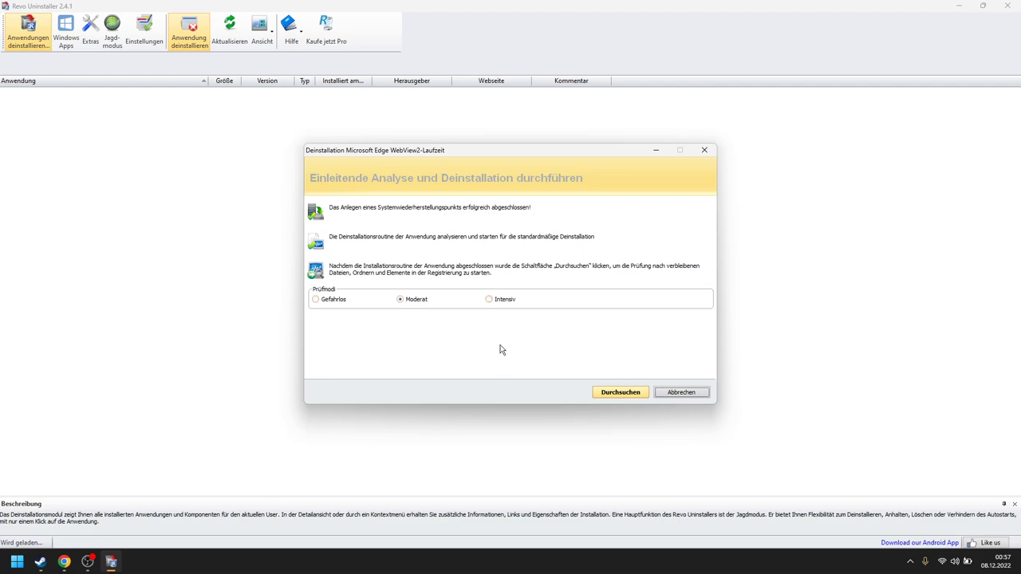
Scan for WebView2 leftovers in Moderat mode, mark both MuiCache registry entries, and finish without deleting any entries
{"action": "left_click", "coordinate": [606, 394]}
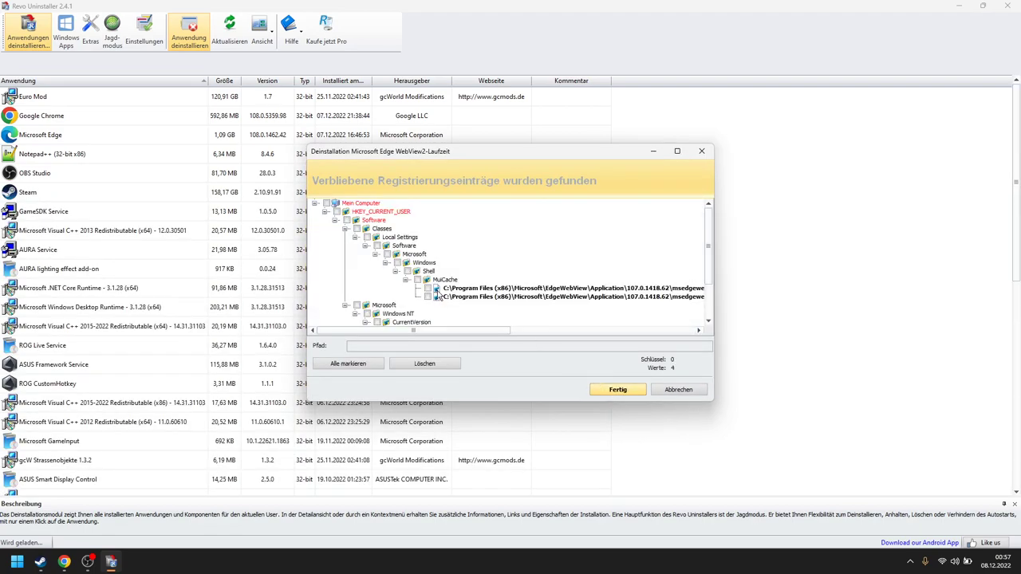
{"action": "left_click_drag", "start_coordinate": [465, 334], "coordinate": [497, 329]}
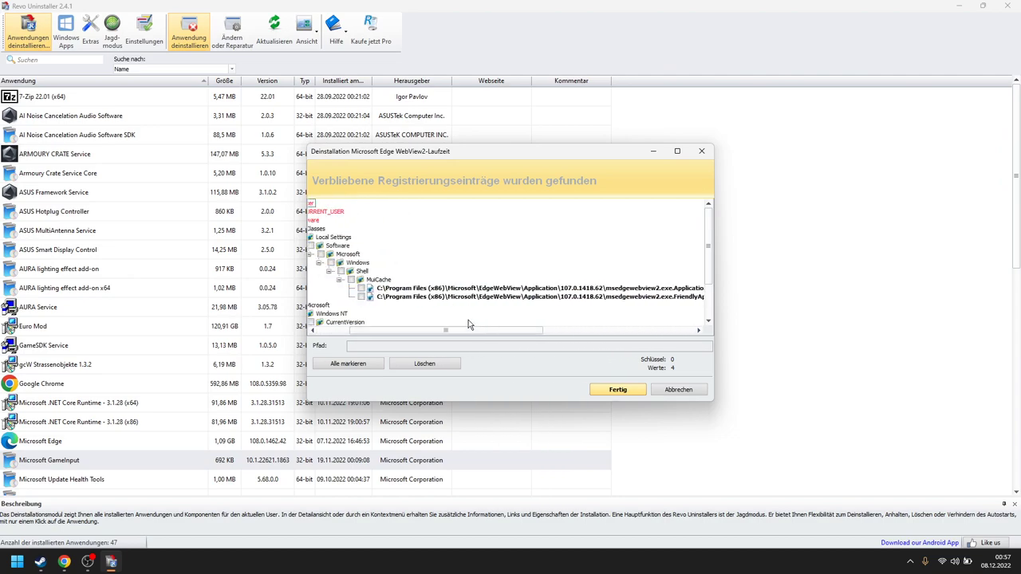
{"action": "left_click", "coordinate": [363, 288]}
{"action": "left_click", "coordinate": [366, 297]}
{"action": "mouse_move", "coordinate": [411, 329]}
{"action": "left_mouse_down"}
{"action": "mouse_move", "coordinate": [380, 329]}
{"action": "mouse_move", "coordinate": [411, 331]}
{"action": "left_mouse_up"}
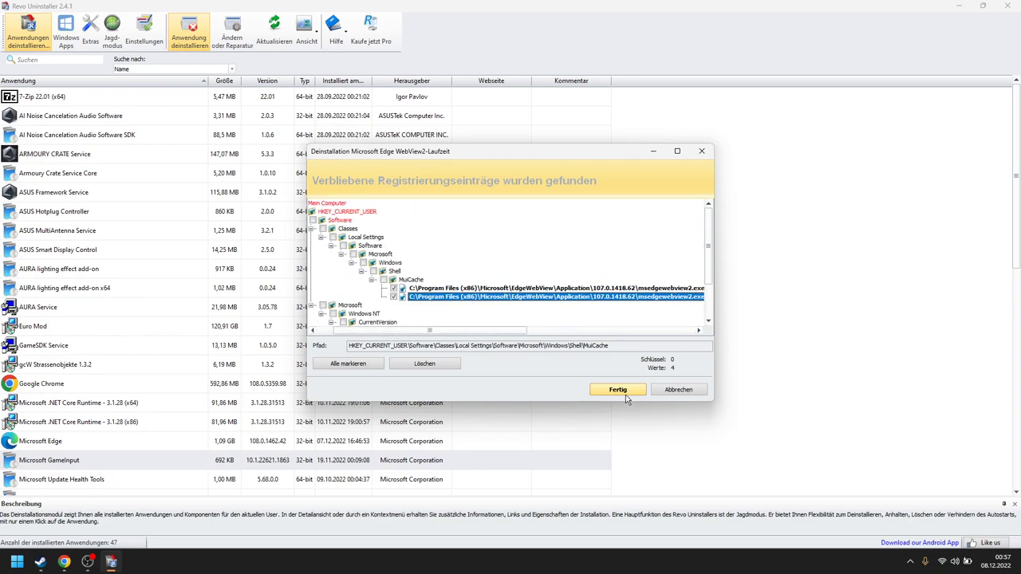
{"action": "left_click", "coordinate": [619, 393]}
{"action": "left_click", "coordinate": [534, 304]}
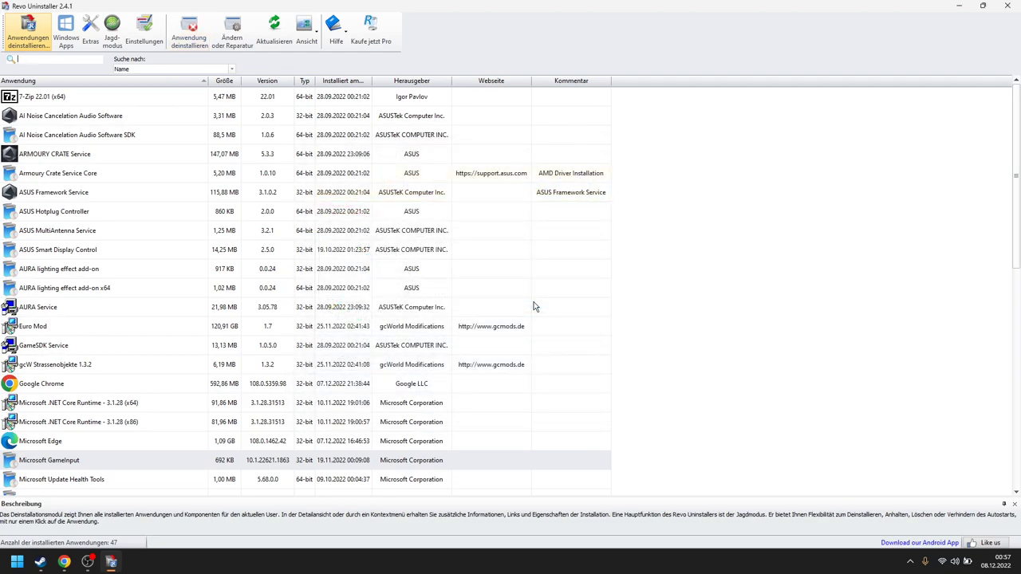
Run the Microsoft Edge uninstallation with a system restore point, and scan for leftovers in Moderat mode
{"action": "left_click", "coordinate": [231, 444]}
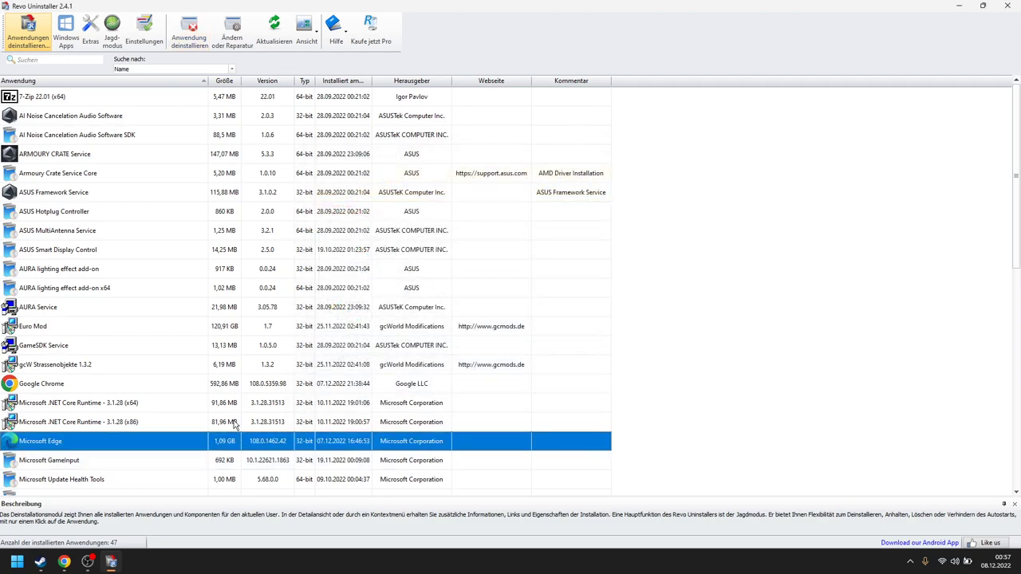
{"action": "left_click", "coordinate": [180, 40]}
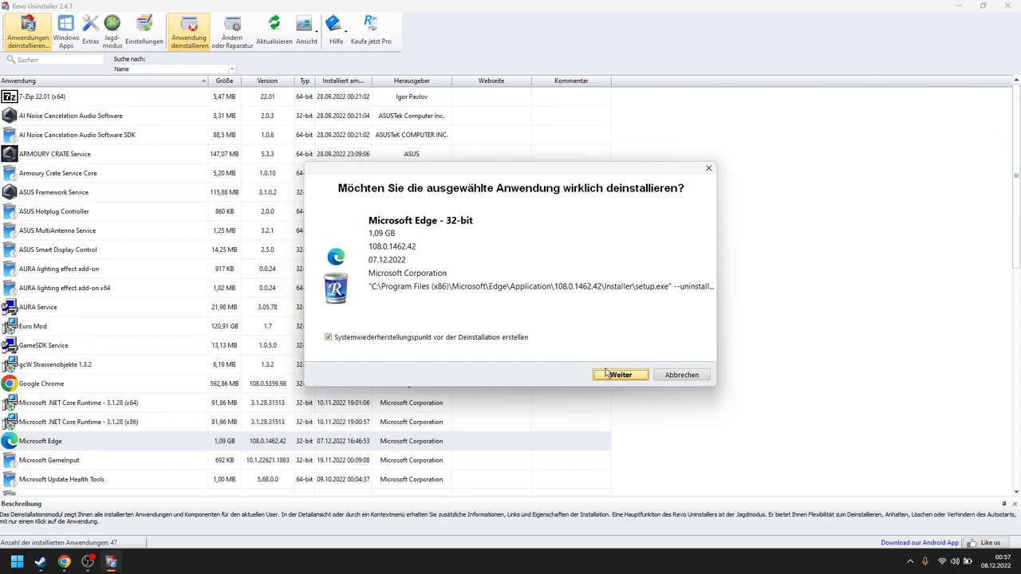
{"action": "left_click", "coordinate": [614, 372]}
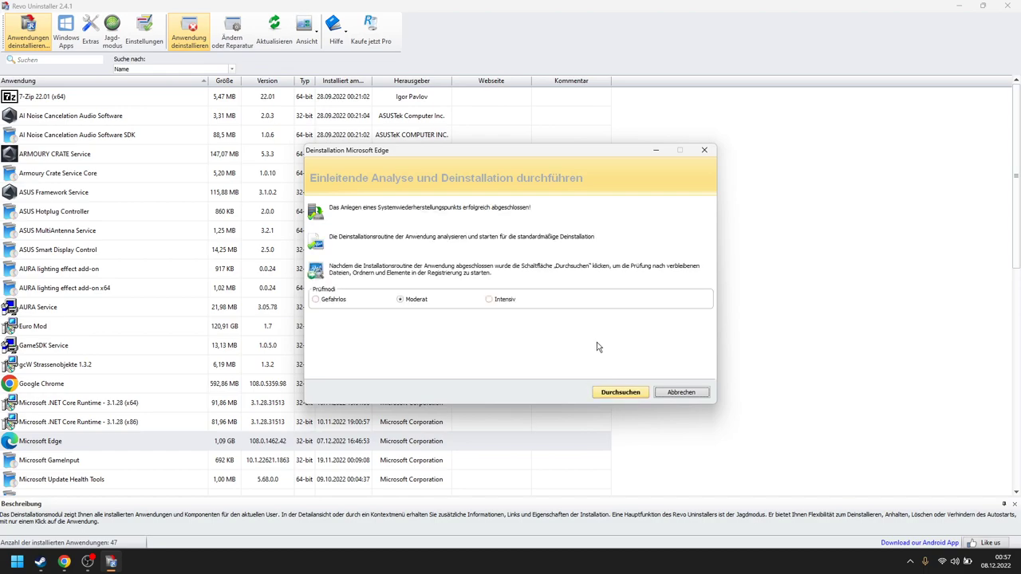
{"action": "left_click", "coordinate": [623, 395]}
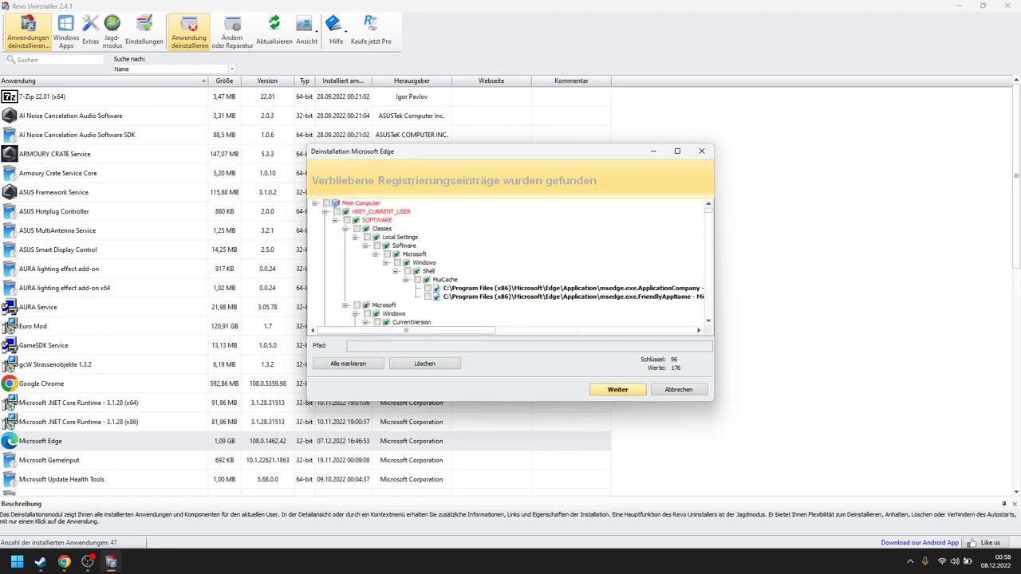
Mark the leftover Edge registry entries under MuiCache, Run, Compatibility Assistant Store and the MSEdgeMHT UserChoice keys
{"action": "left_click", "coordinate": [427, 292]}
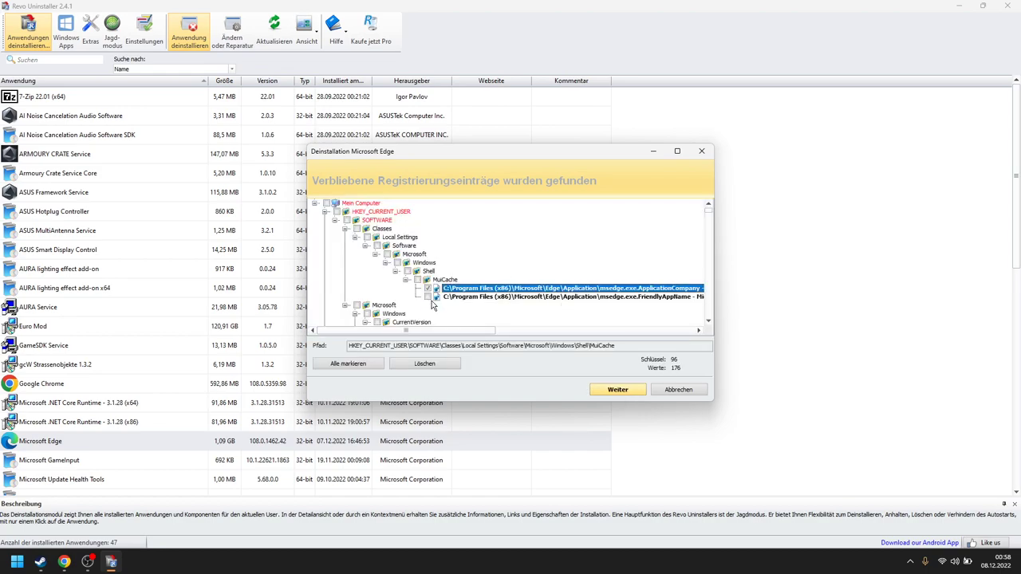
{"action": "left_click", "coordinate": [429, 297]}
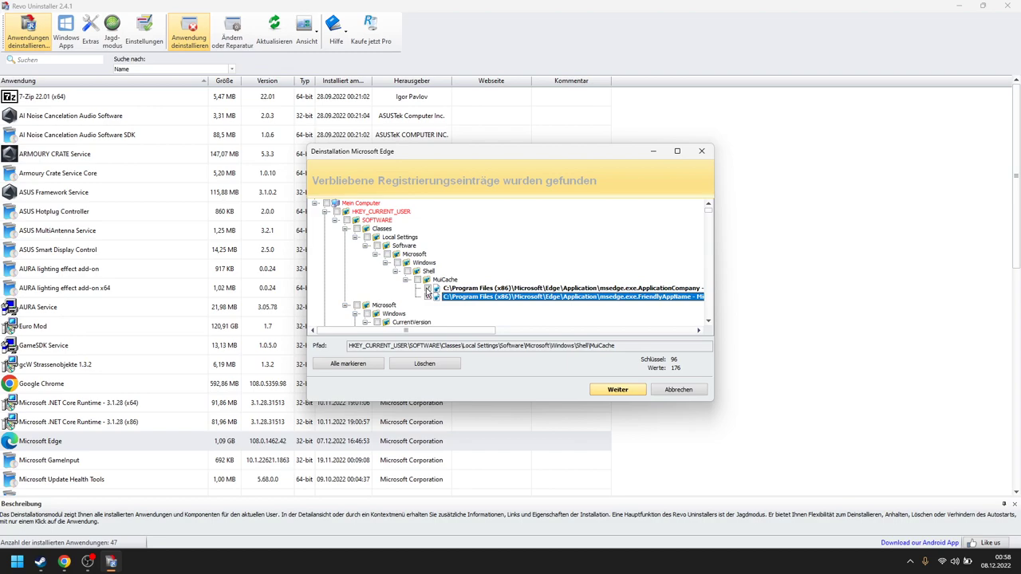
{"action": "scroll", "coordinate": [415, 256], "scroll_direction": "down", "scroll_amount": 5}
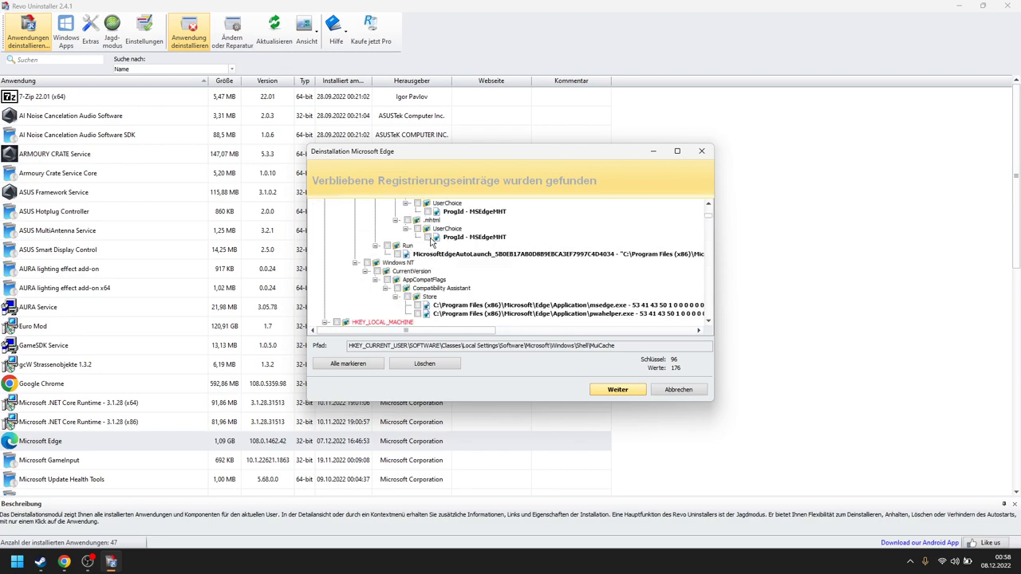
{"action": "left_click", "coordinate": [430, 240]}
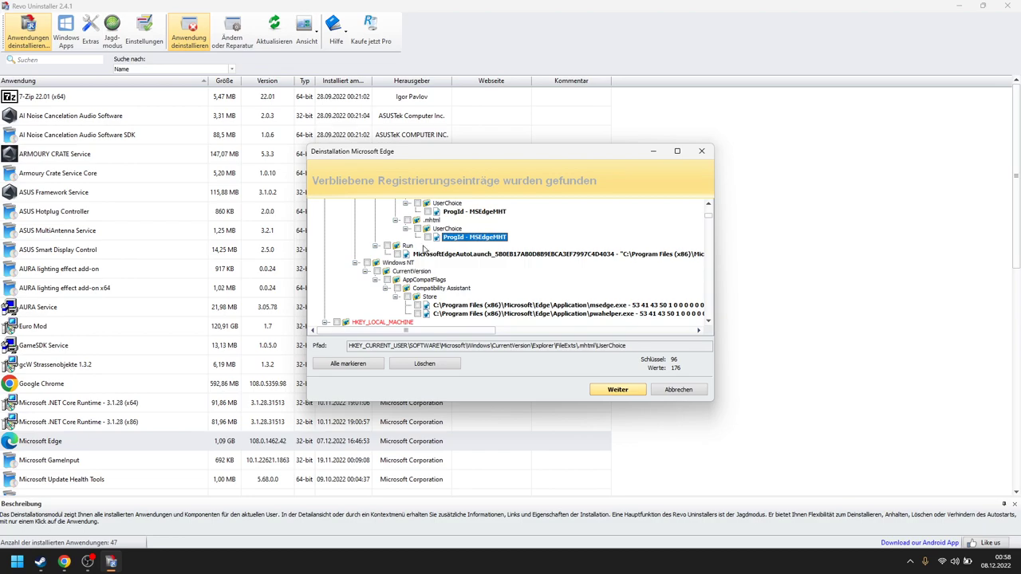
{"action": "left_click", "coordinate": [398, 254]}
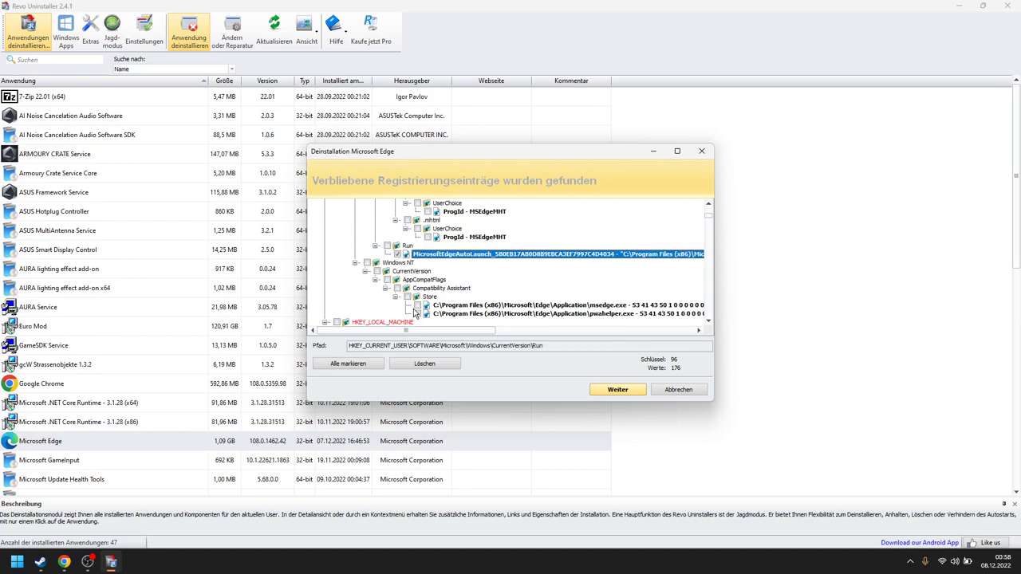
{"action": "left_click", "coordinate": [415, 314]}
{"action": "left_click", "coordinate": [416, 306]}
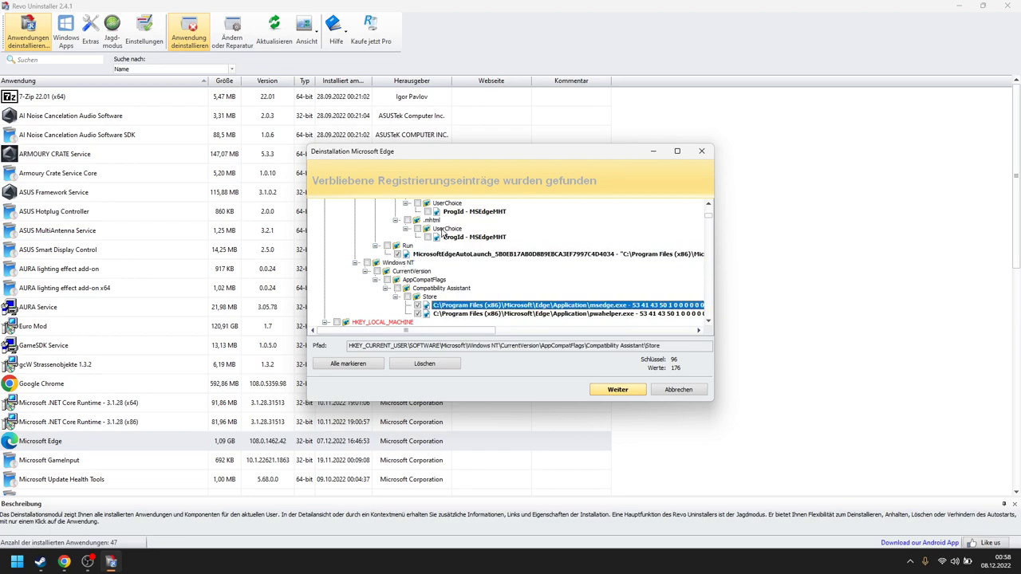
{"action": "left_click", "coordinate": [431, 212]}
{"action": "left_click", "coordinate": [428, 237]}
Review the remaining Edge registry entries, and continue to the leftover files without deleting any registry entries
{"action": "scroll", "coordinate": [472, 274], "scroll_direction": "down", "scroll_amount": 4}
{"action": "scroll", "coordinate": [473, 274], "scroll_direction": "down", "scroll_amount": 6}
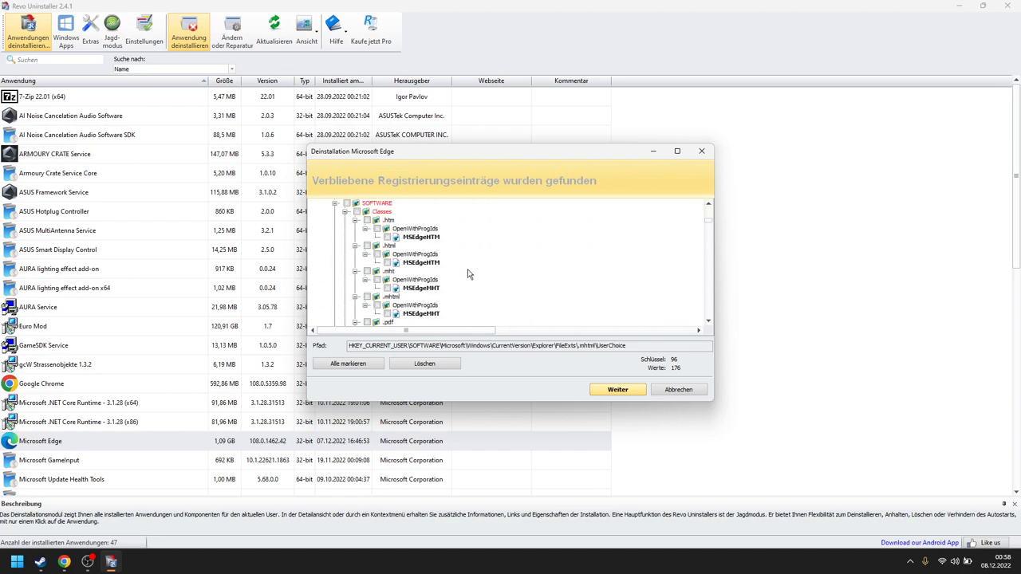
{"action": "scroll", "coordinate": [458, 300], "scroll_direction": "down", "scroll_amount": 4}
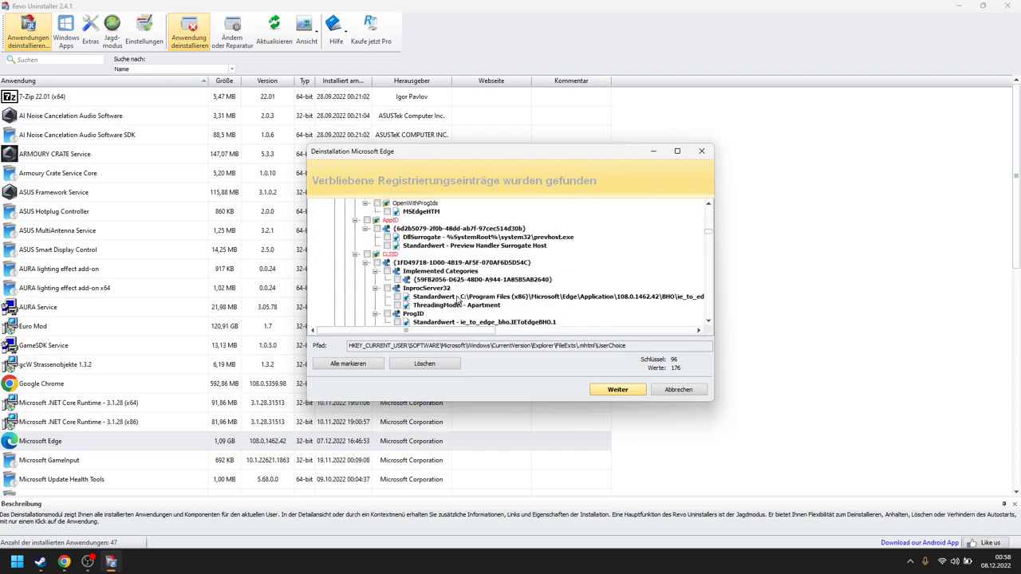
{"action": "scroll", "coordinate": [458, 300], "scroll_direction": "up", "scroll_amount": 15}
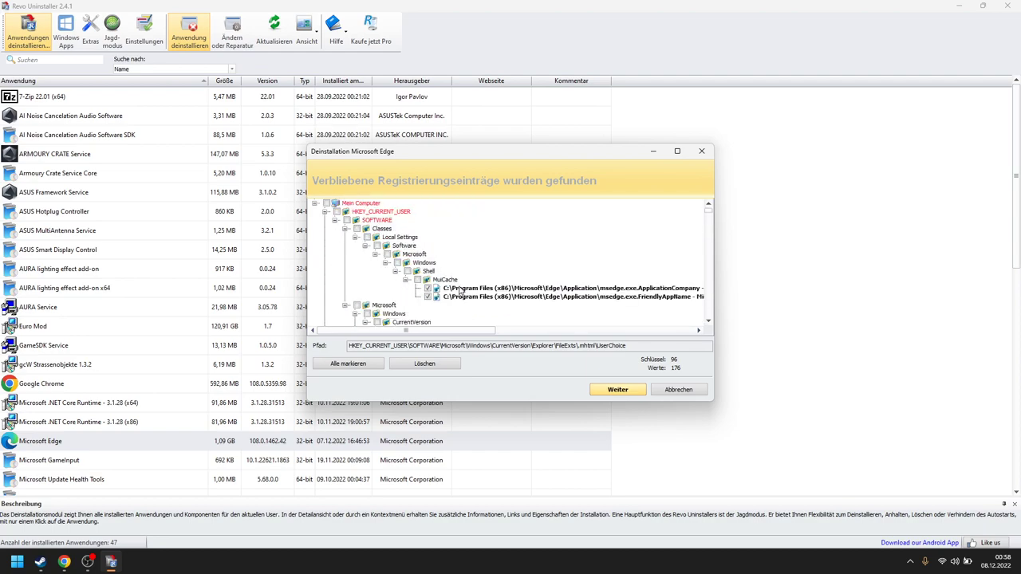
{"action": "left_click", "coordinate": [620, 391]}
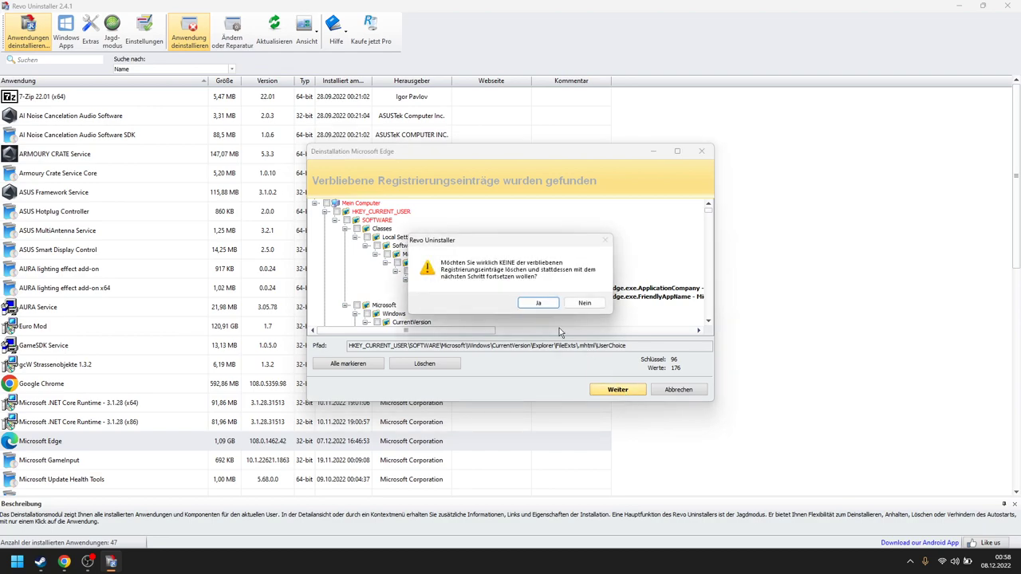
{"action": "left_click", "coordinate": [537, 304]}
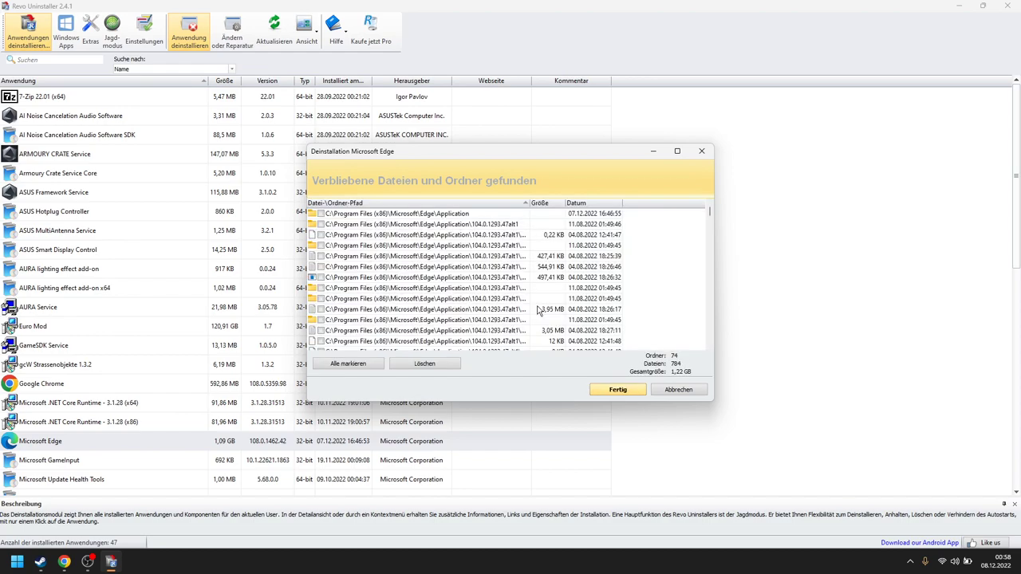
Review the leftover Edge files and folders, mark all of them, and finish without deleting any
{"action": "scroll", "coordinate": [335, 247], "scroll_direction": "down", "scroll_amount": 8}
{"action": "scroll", "coordinate": [335, 248], "scroll_direction": "down", "scroll_amount": 5}
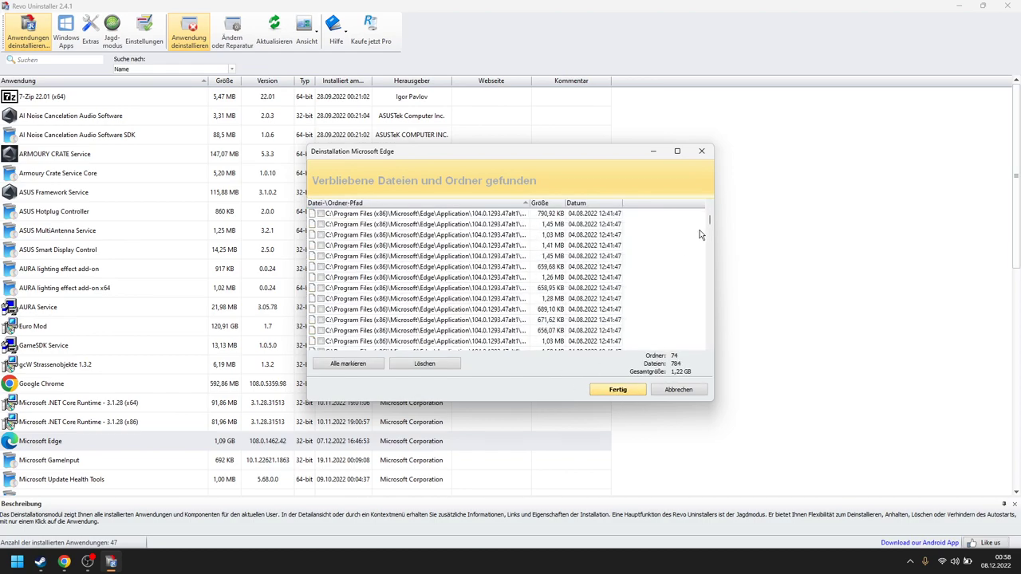
{"action": "left_click_drag", "start_coordinate": [708, 219], "coordinate": [697, 346]}
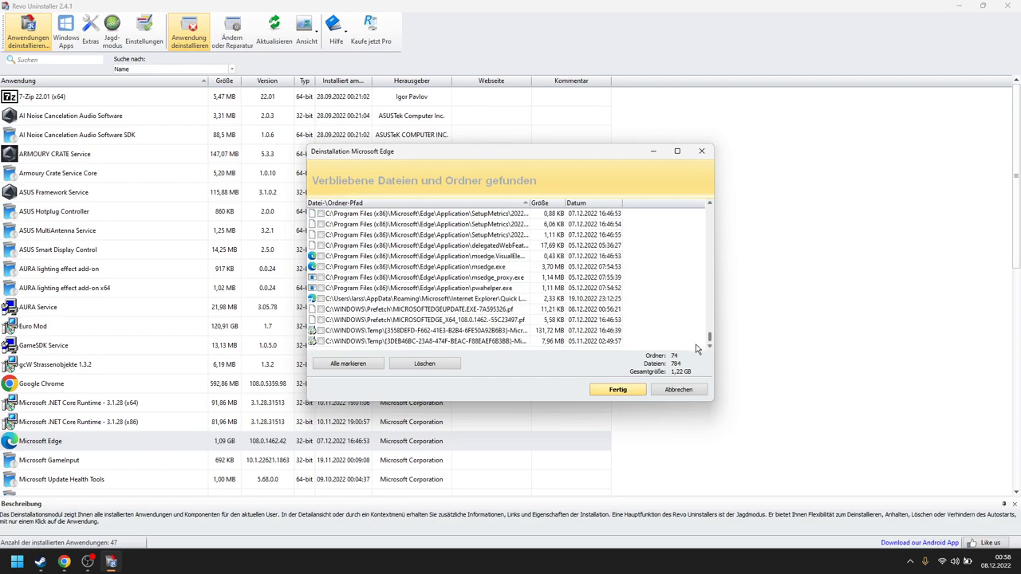
{"action": "left_click", "coordinate": [361, 367]}
{"action": "left_click", "coordinate": [619, 391]}
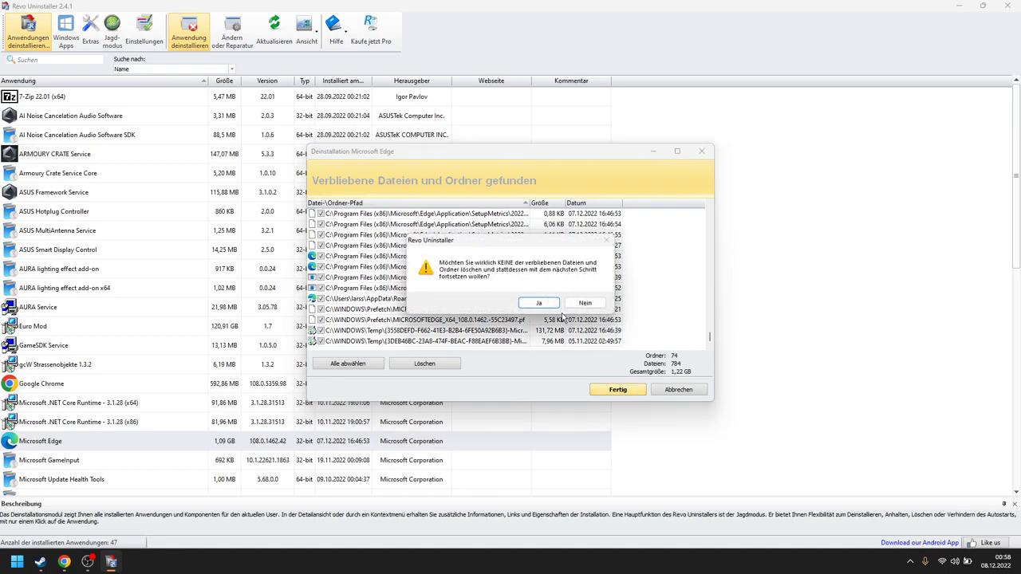
{"action": "left_click", "coordinate": [540, 304]}
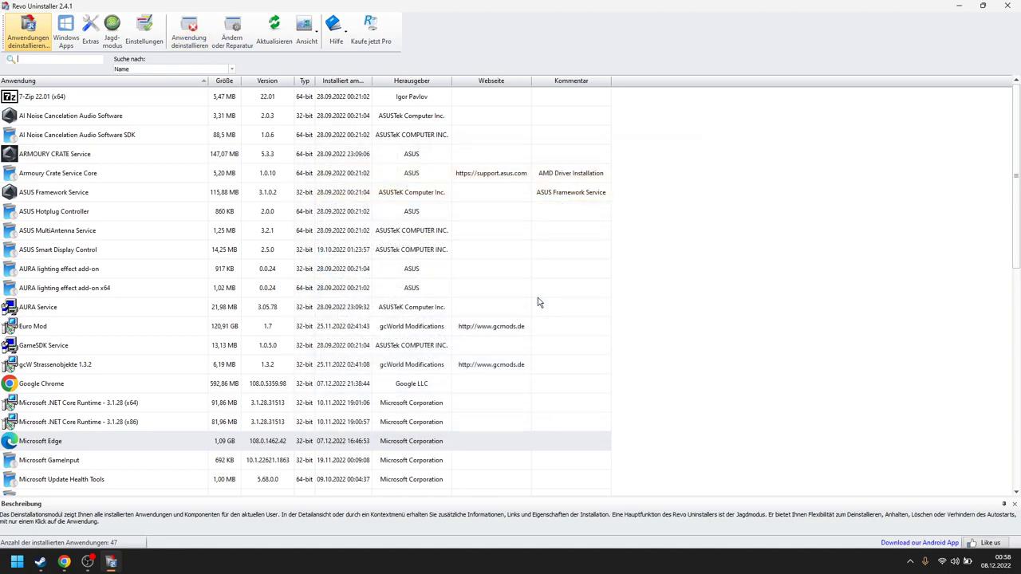
Look for Microsoft Edge in the Start menu's complete app list
{"action": "left_click", "coordinate": [17, 562]}
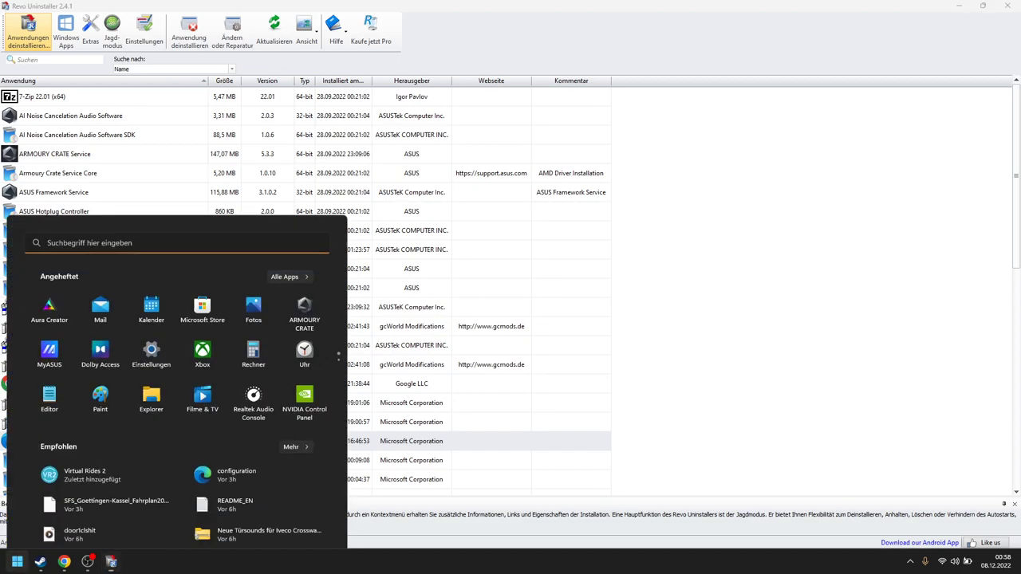
{"action": "mouse_move", "coordinate": [40, 562]}
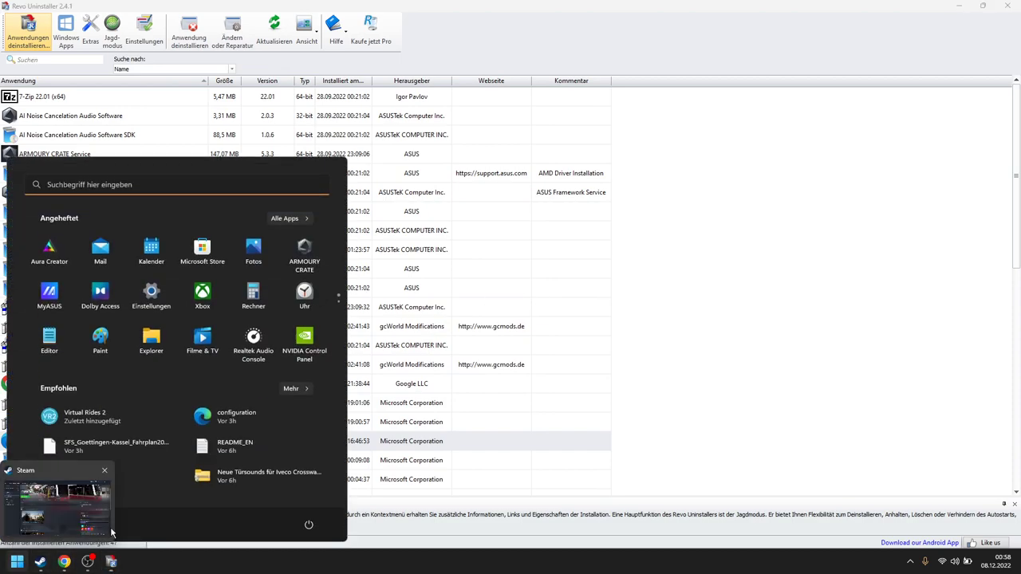
{"action": "left_click", "coordinate": [280, 218]}
{"action": "scroll", "coordinate": [195, 303], "scroll_direction": "down", "scroll_amount": 10}
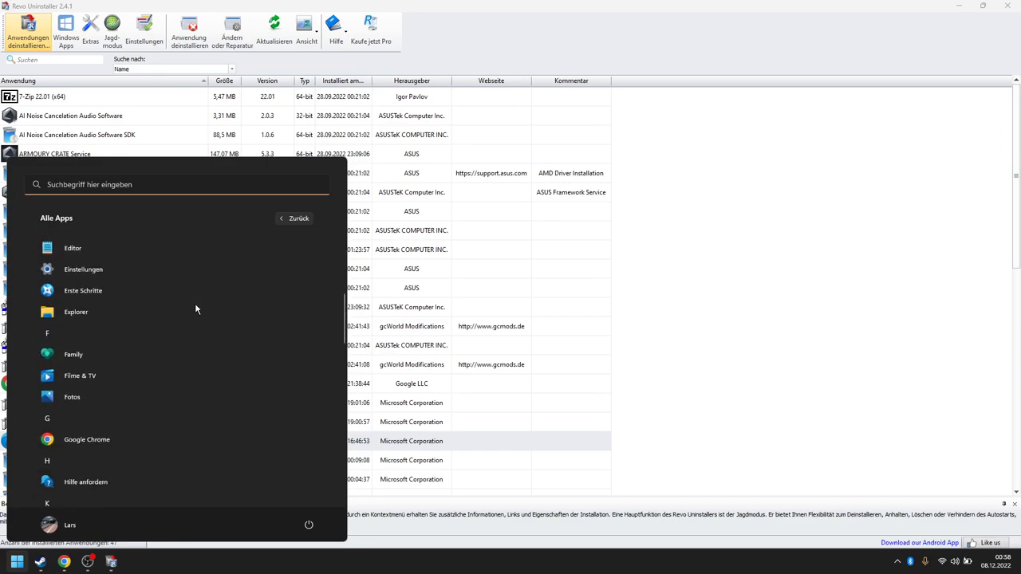
{"action": "scroll", "coordinate": [157, 381], "scroll_direction": "down", "scroll_amount": 8}
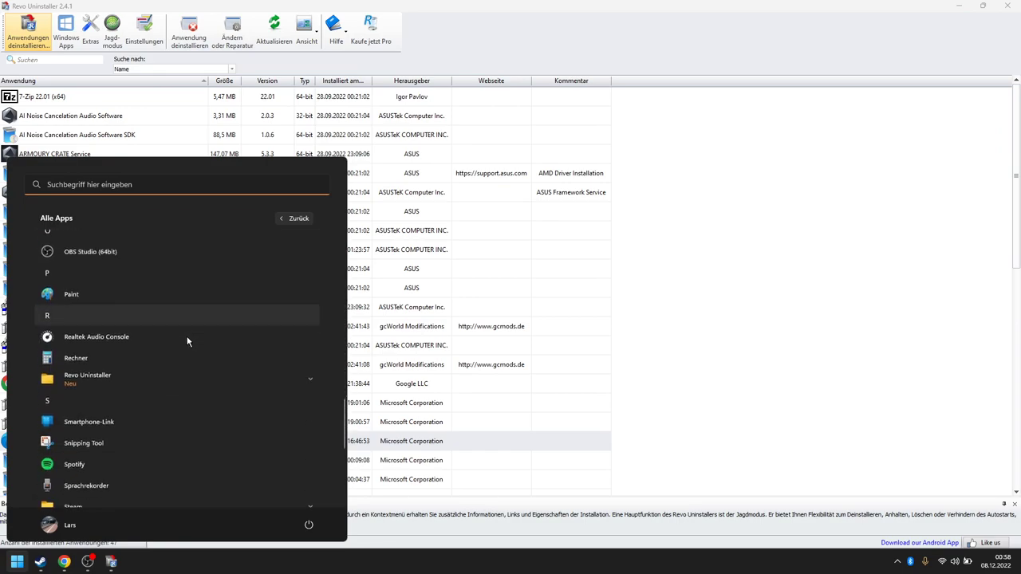
{"action": "scroll", "coordinate": [124, 388], "scroll_direction": "down", "scroll_amount": 2}
{"action": "left_click", "coordinate": [232, 551]}
Find Microsoft Edge among the installed programs under Programme und Features in the Systemsteuerung
{"action": "key", "text": "super"}
{"action": "type", "text": "Systemsteuerung"}
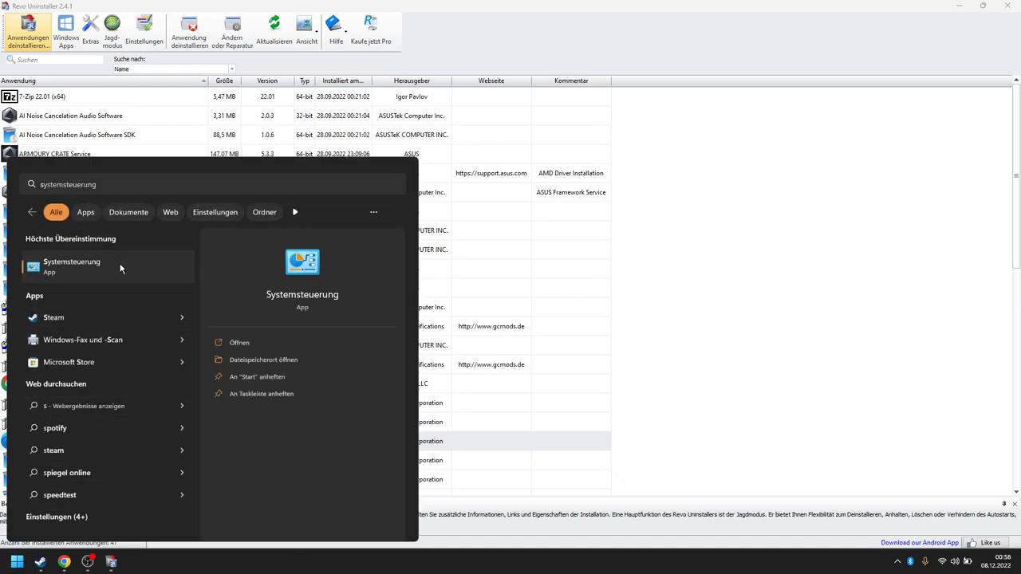
{"action": "left_click", "coordinate": [120, 266]}
{"action": "left_click", "coordinate": [311, 312]}
{"action": "scroll", "coordinate": [422, 319], "scroll_direction": "down", "scroll_amount": 10}
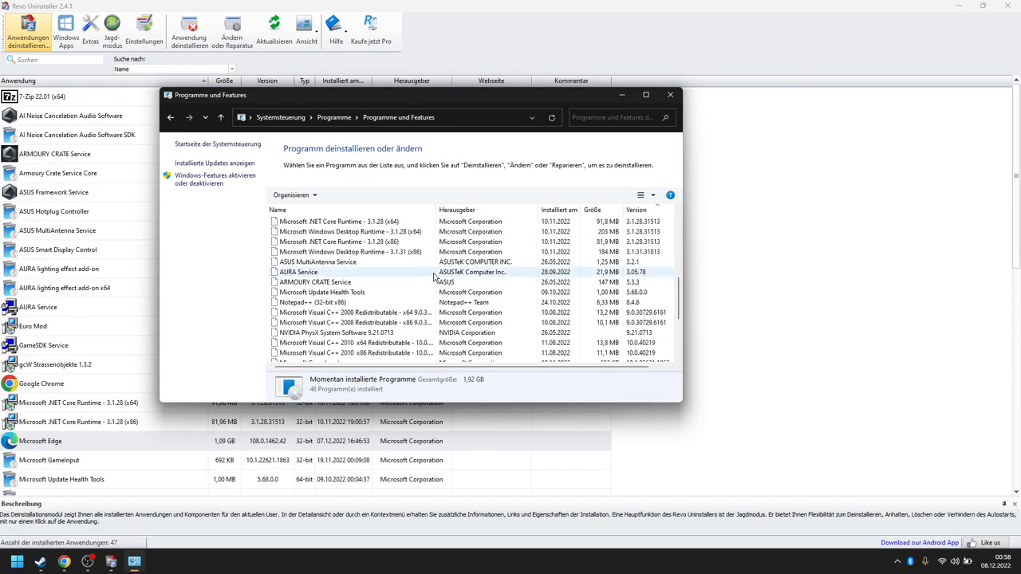
{"action": "scroll", "coordinate": [423, 323], "scroll_direction": "down", "scroll_amount": 1}
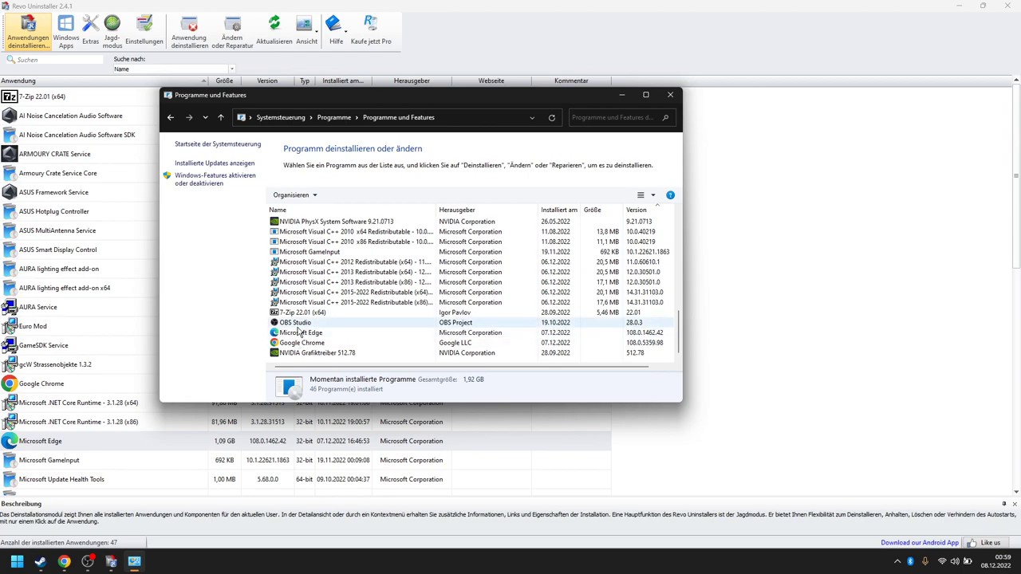
Open the change dialog for Microsoft Edge, cancel the repair, and close Programme und Features
{"action": "left_click", "coordinate": [299, 334]}
{"action": "right_click", "coordinate": [324, 331]}
{"action": "left_click", "coordinate": [346, 341]}
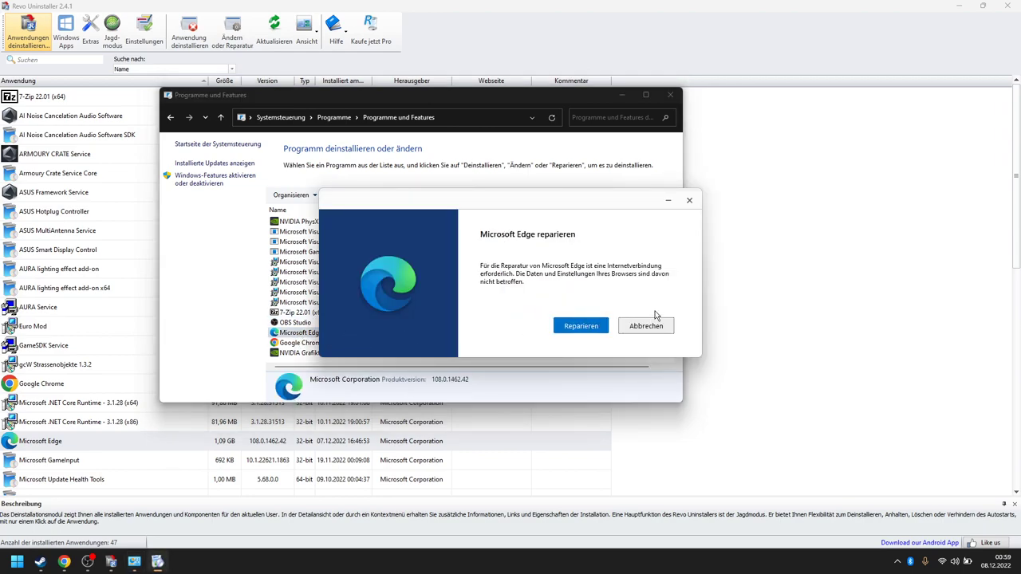
{"action": "left_click", "coordinate": [647, 325]}
{"action": "left_click", "coordinate": [671, 95]}
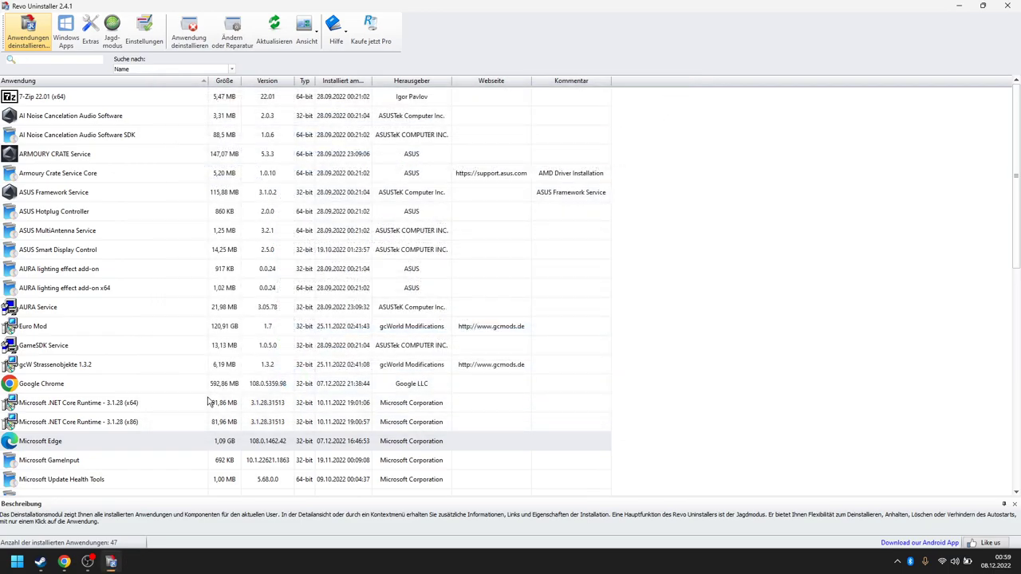
Run the Microsoft Edge uninstallation again with a system restore point, and scan for leftovers in Moderat mode
{"action": "left_click", "coordinate": [112, 562]}
{"action": "left_click", "coordinate": [112, 562]}
{"action": "right_click", "coordinate": [146, 439]}
{"action": "left_click", "coordinate": [294, 442]}
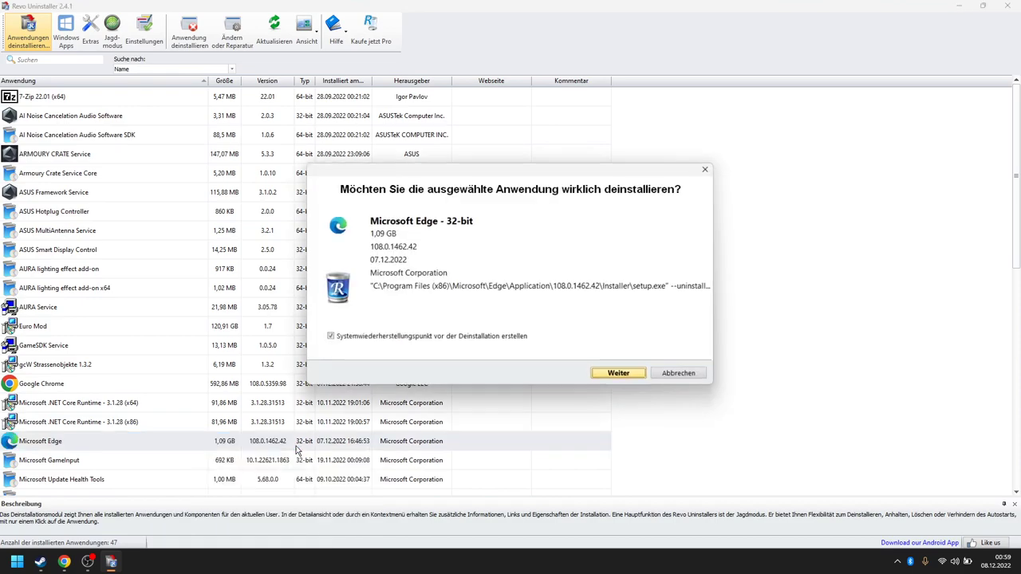
{"action": "left_click", "coordinate": [606, 372]}
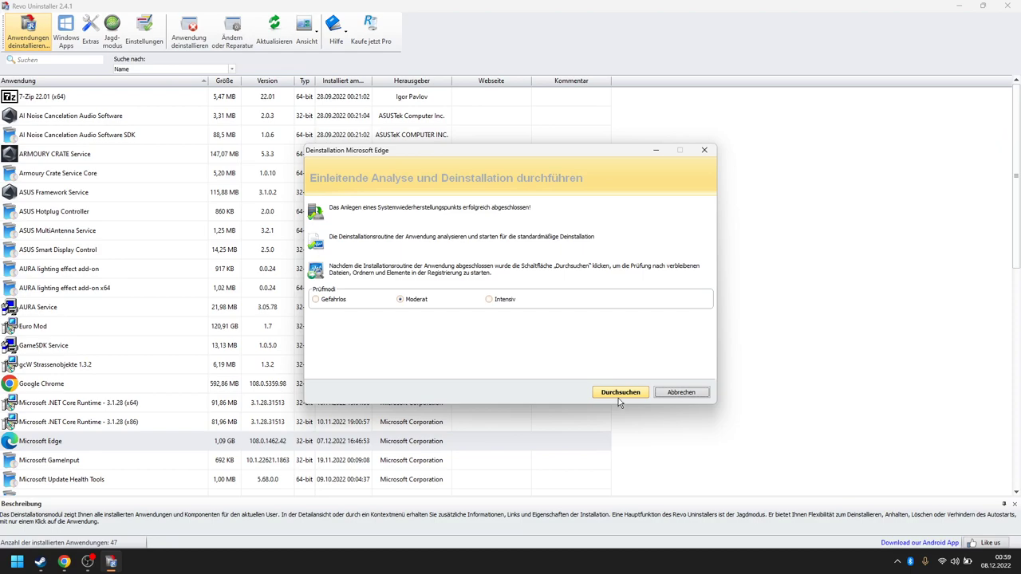
{"action": "left_click", "coordinate": [619, 393]}
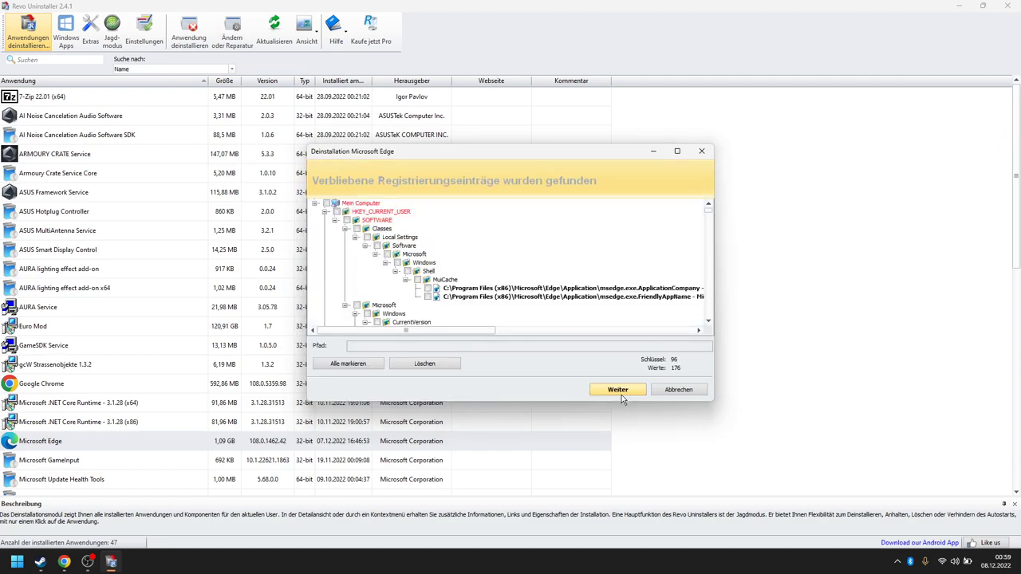
Mark the leftover msedge.exe and pwahelper.exe registry entries under the Compatibility Assistant Store key
{"action": "scroll", "coordinate": [407, 263], "scroll_direction": "down", "scroll_amount": 1}
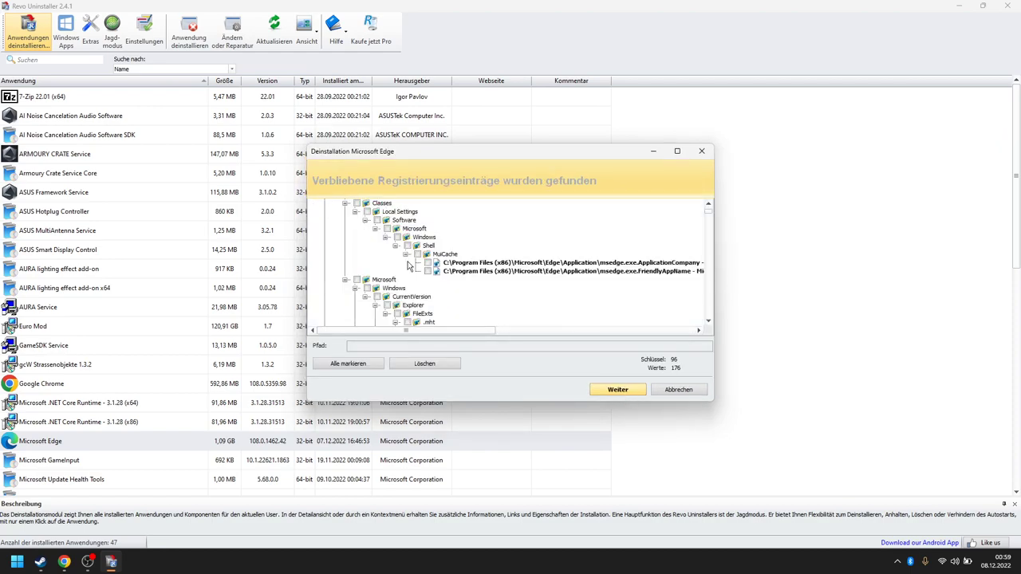
{"action": "scroll", "coordinate": [404, 306], "scroll_direction": "down", "scroll_amount": 3}
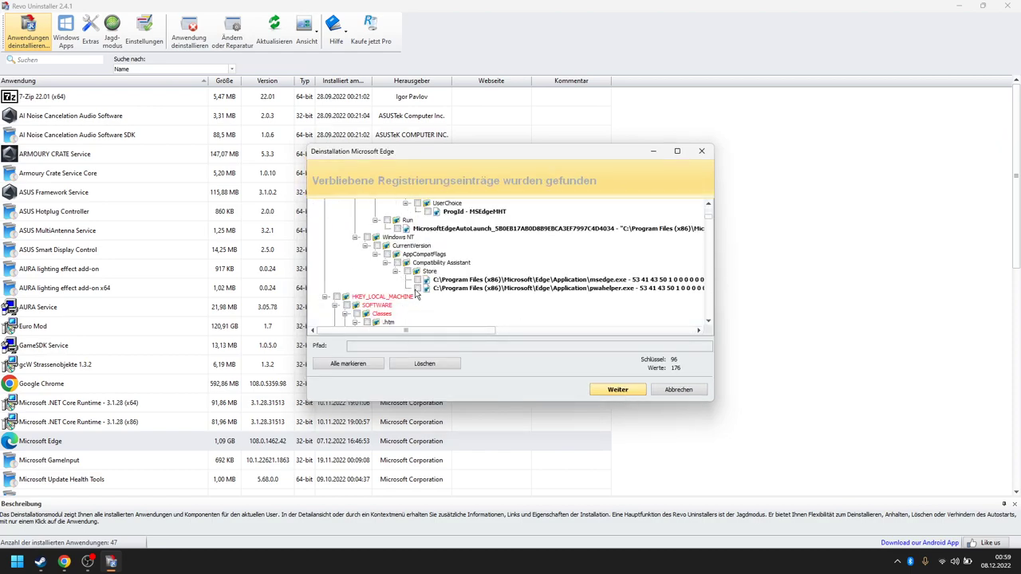
{"action": "left_click", "coordinate": [417, 279]}
{"action": "left_click", "coordinate": [416, 288]}
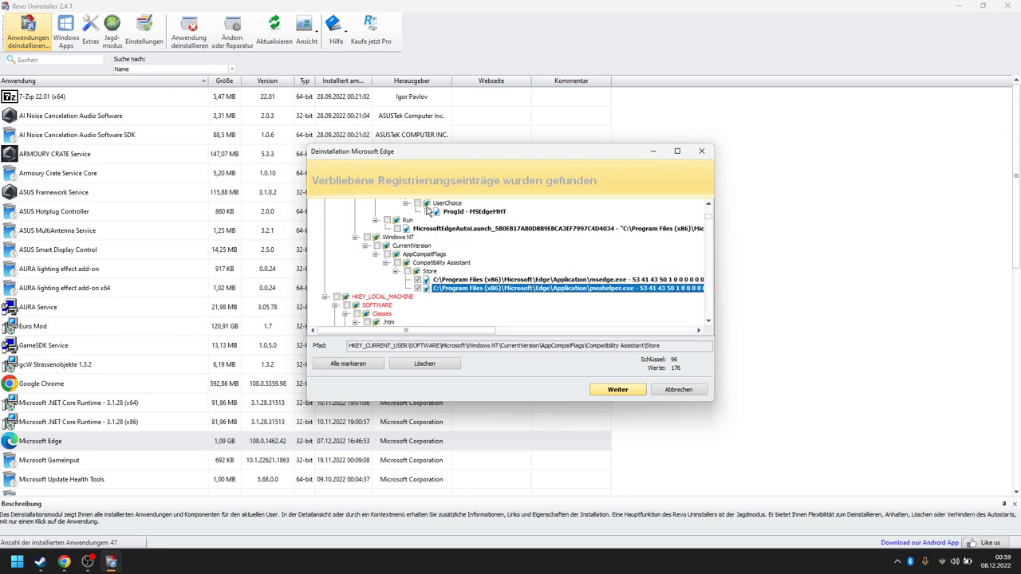
Mark all leftover Edge registry entries, review them, and continue to the leftover files without deleting any entries
{"action": "scroll", "coordinate": [451, 290], "scroll_direction": "down", "scroll_amount": 6}
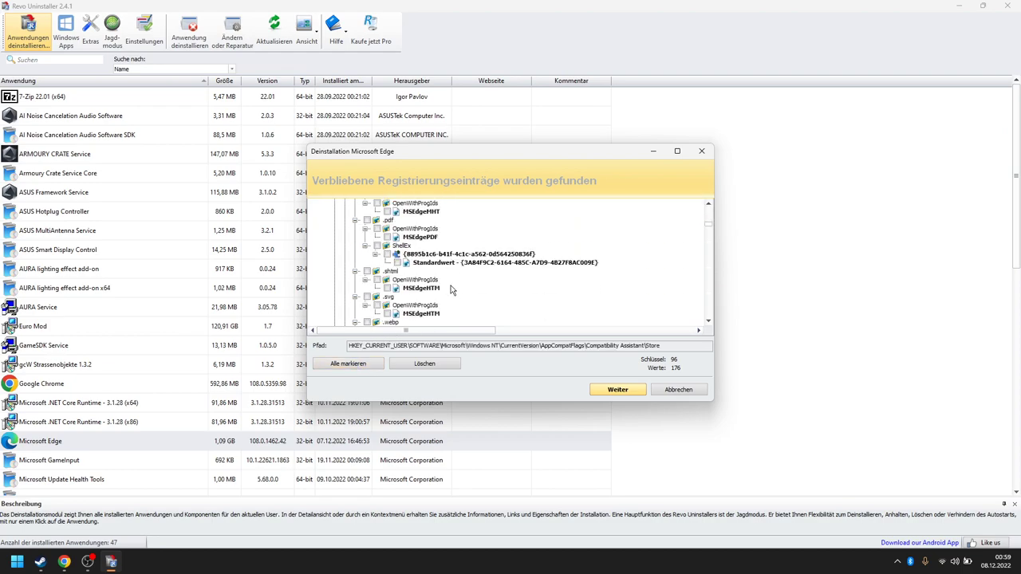
{"action": "scroll", "coordinate": [451, 289], "scroll_direction": "down", "scroll_amount": 3}
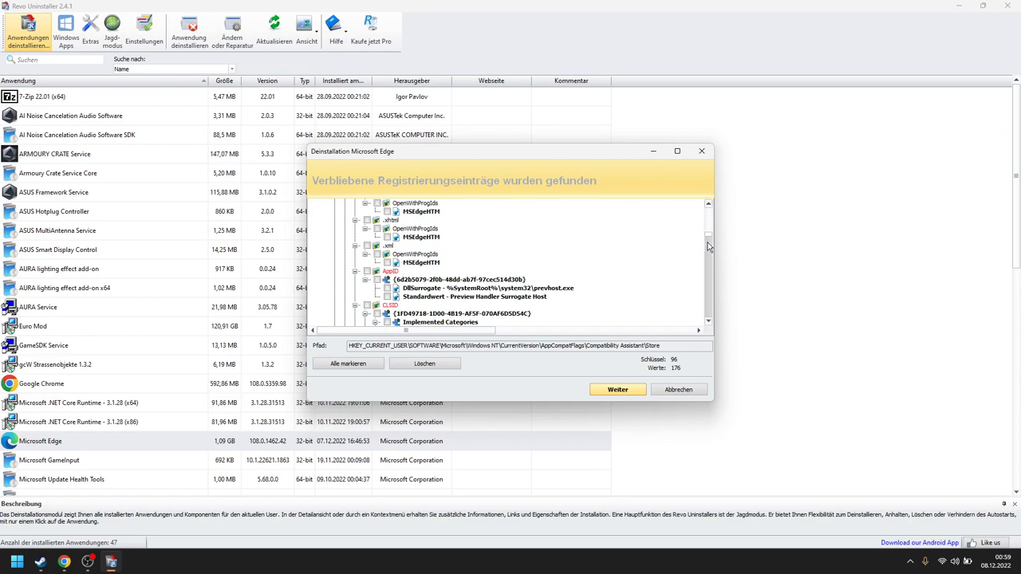
{"action": "left_click", "coordinate": [710, 272]}
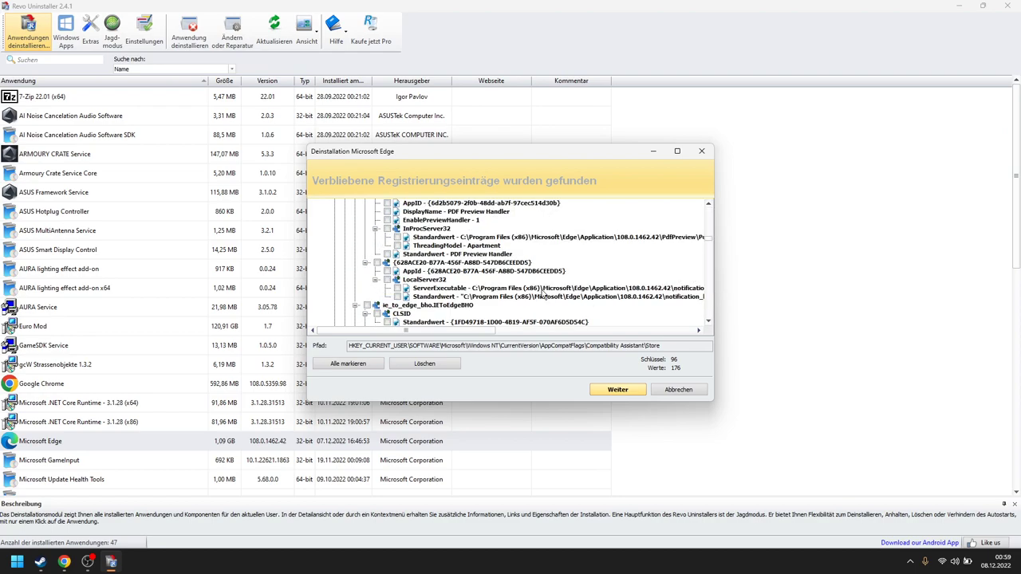
{"action": "left_click", "coordinate": [347, 365]}
{"action": "scroll", "coordinate": [559, 269], "scroll_direction": "up", "scroll_amount": 5}
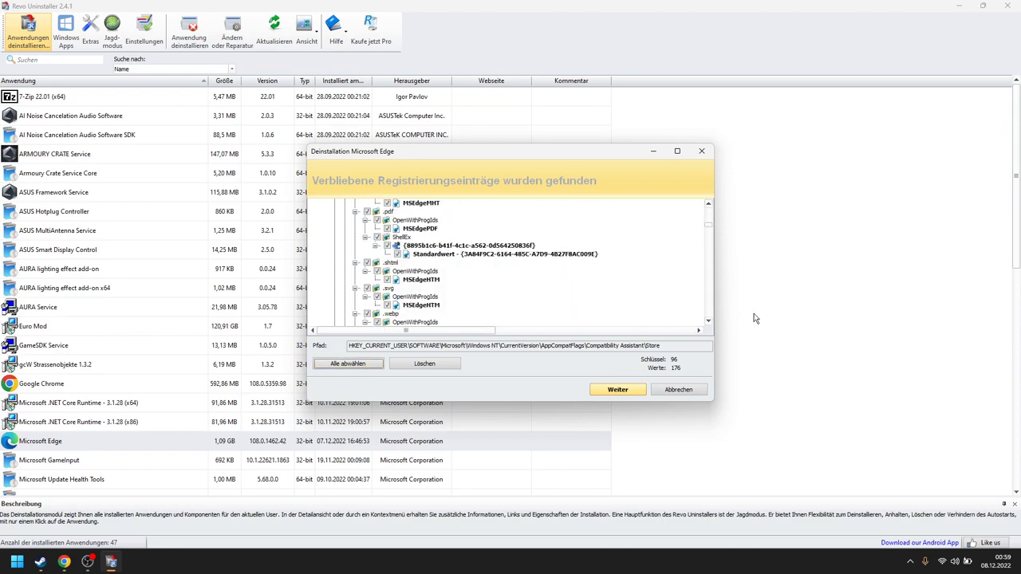
{"action": "scroll", "coordinate": [705, 232], "scroll_direction": "down", "scroll_amount": 5}
{"action": "scroll", "coordinate": [709, 199], "scroll_direction": "up", "scroll_amount": 5}
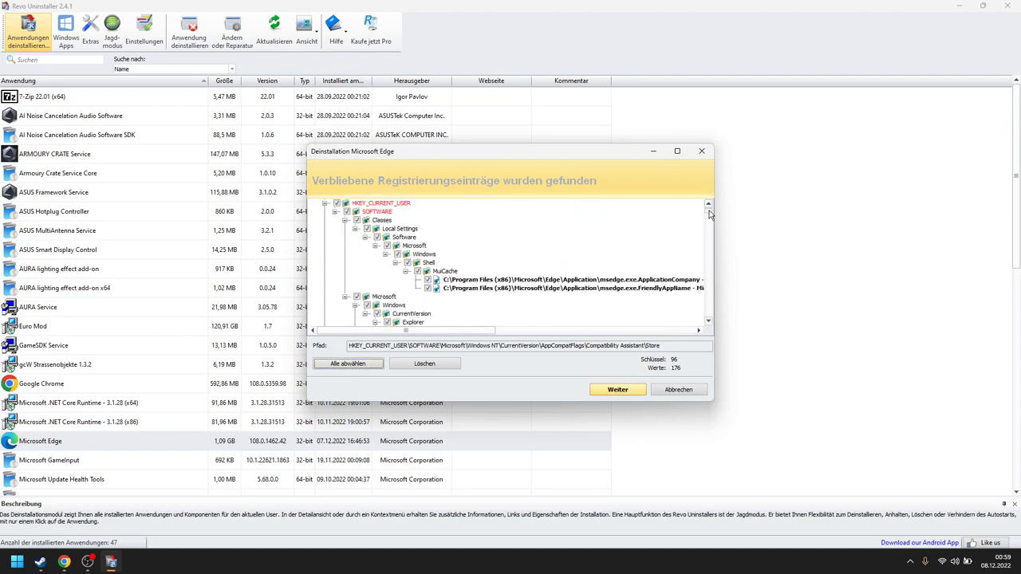
{"action": "left_click_drag", "start_coordinate": [711, 203], "coordinate": [668, 418]}
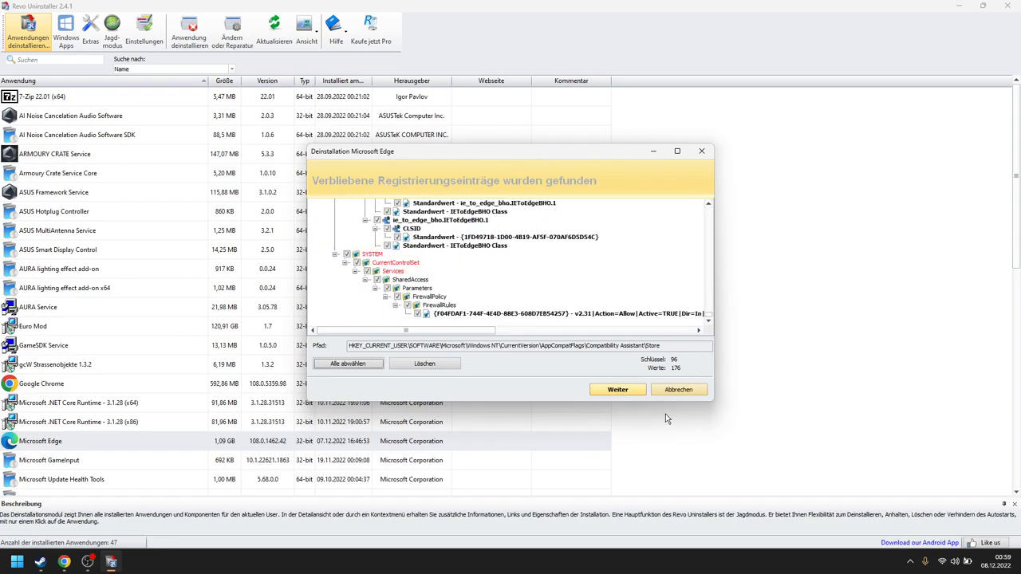
{"action": "left_click", "coordinate": [637, 392]}
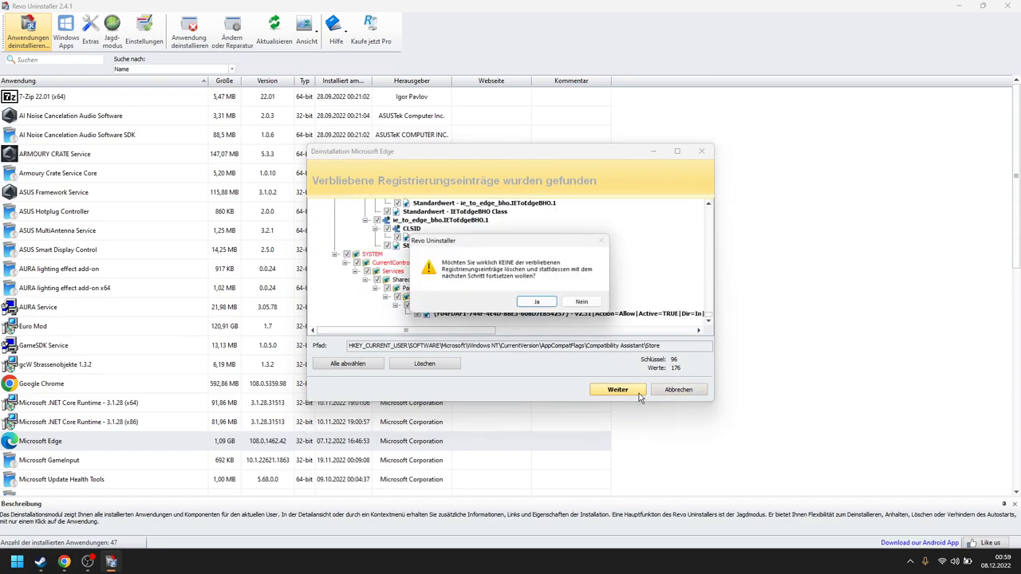
{"action": "left_click", "coordinate": [527, 303]}
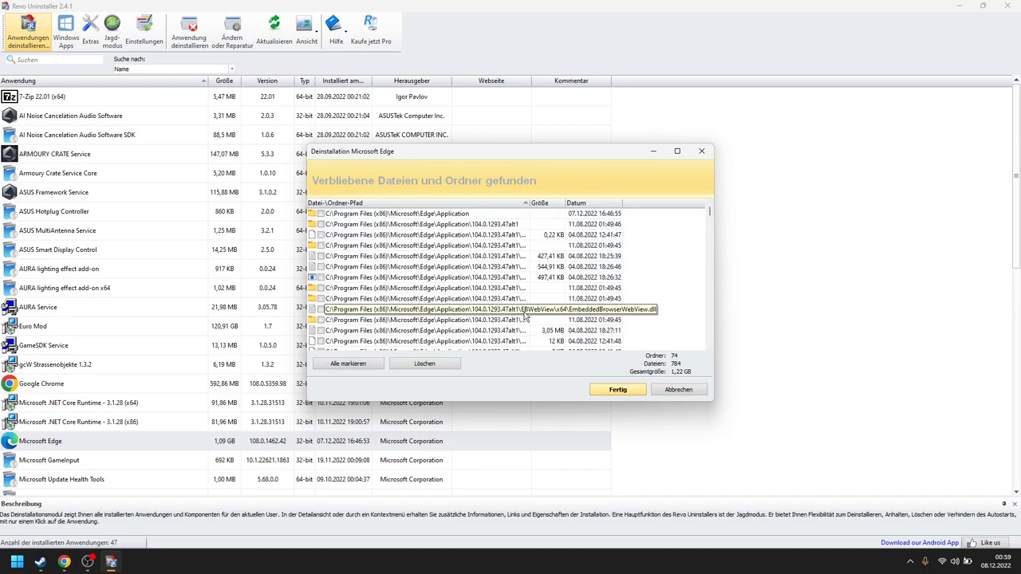
Mark all leftover Edge files and folders, and delete them, including locked files at the next system start
{"action": "left_click", "coordinate": [350, 367]}
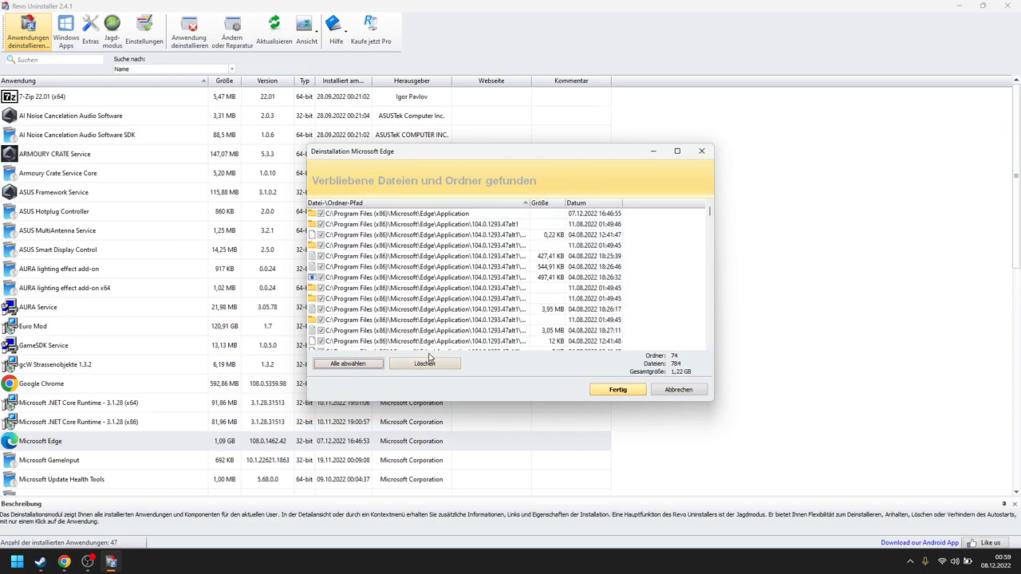
{"action": "left_click", "coordinate": [429, 361]}
{"action": "left_click", "coordinate": [541, 304]}
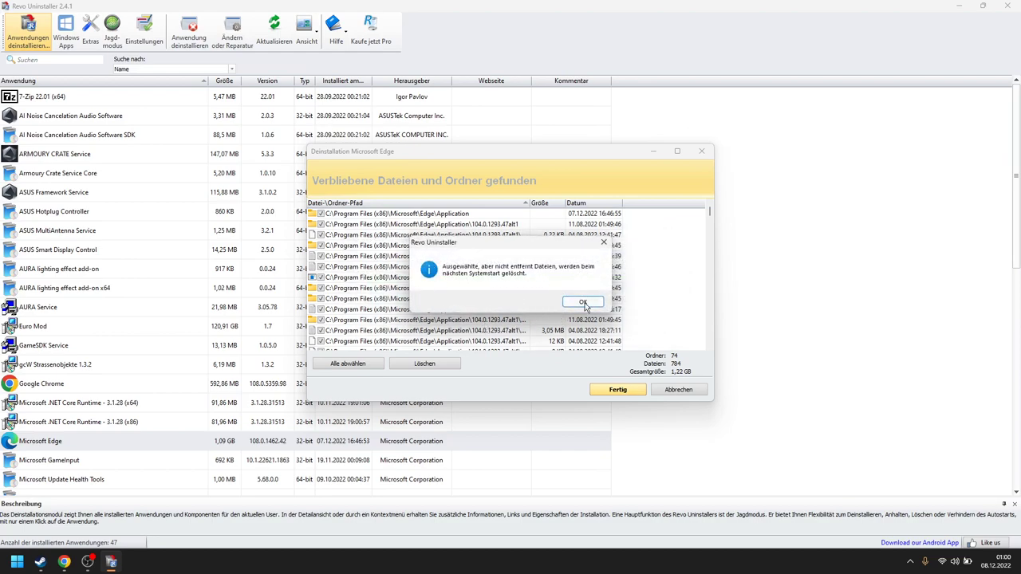
{"action": "left_click", "coordinate": [587, 305]}
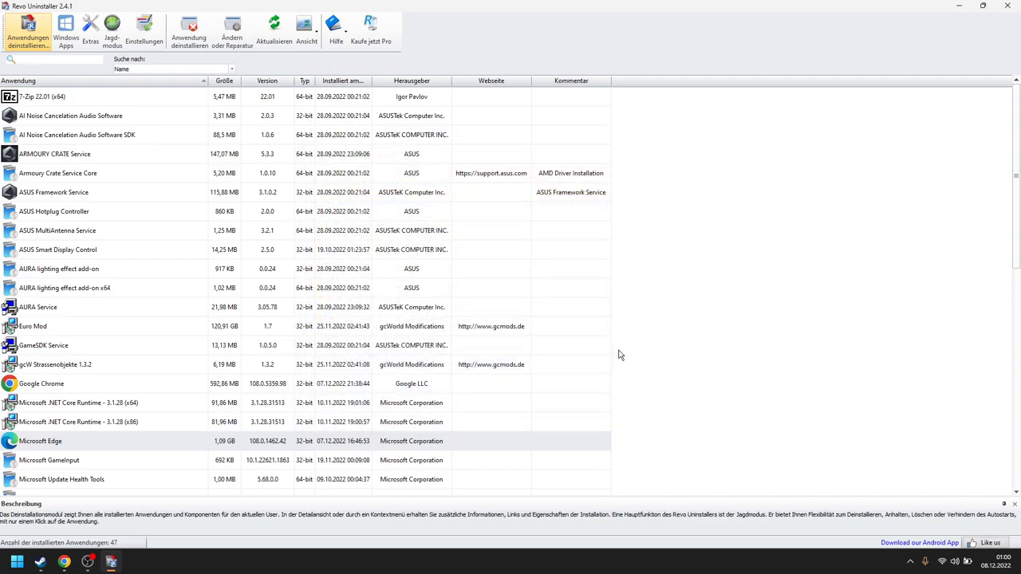
Shrink the uninstaller window, and check for Microsoft Edge under Programme und Features in the Systemsteuerung
{"action": "left_click_drag", "start_coordinate": [501, 6], "coordinate": [519, 62]}
{"action": "scroll", "coordinate": [285, 335], "scroll_direction": "down", "scroll_amount": 2}
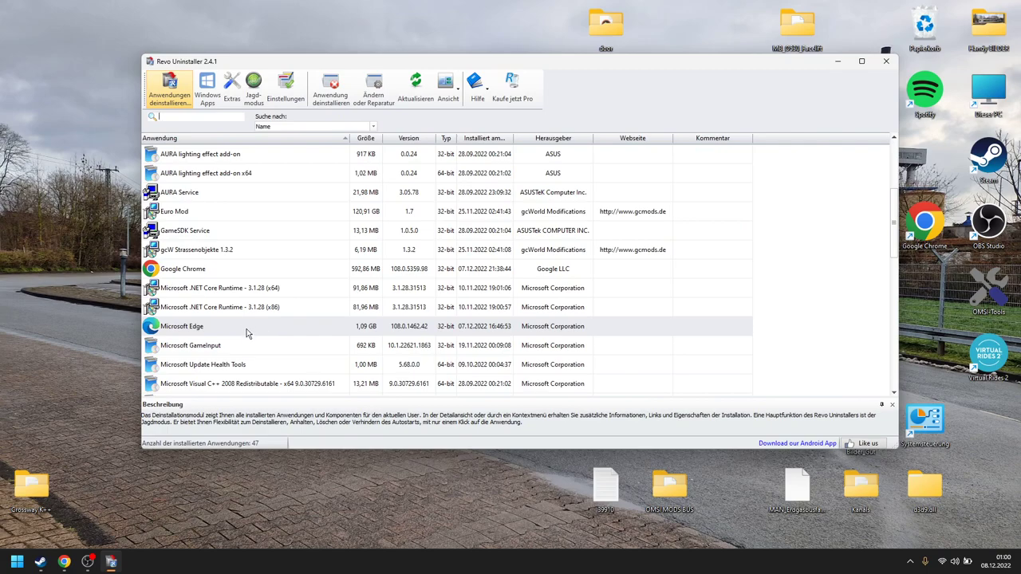
{"action": "left_click", "coordinate": [17, 561]}
{"action": "left_click", "coordinate": [822, 285]}
{"action": "left_click", "coordinate": [929, 428]}
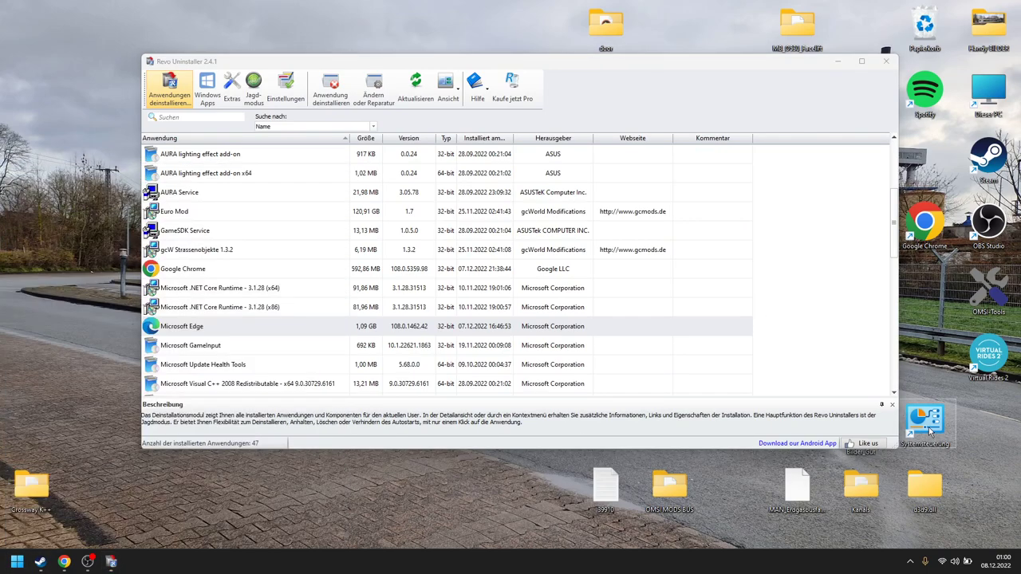
{"action": "double_click", "coordinate": [929, 426]}
{"action": "left_click", "coordinate": [308, 297]}
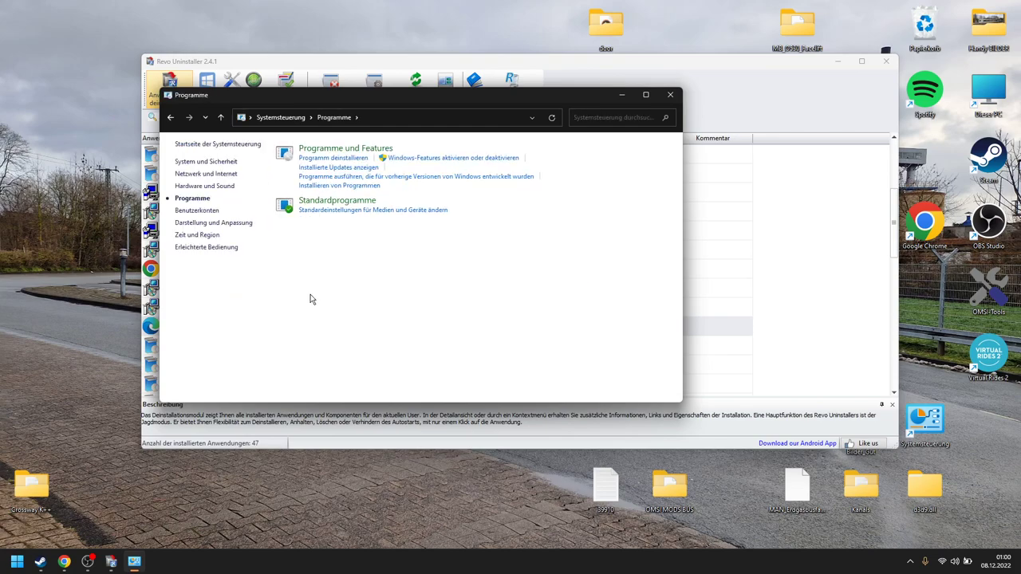
{"action": "left_click", "coordinate": [333, 158]}
{"action": "scroll", "coordinate": [378, 319], "scroll_direction": "down", "scroll_amount": 10}
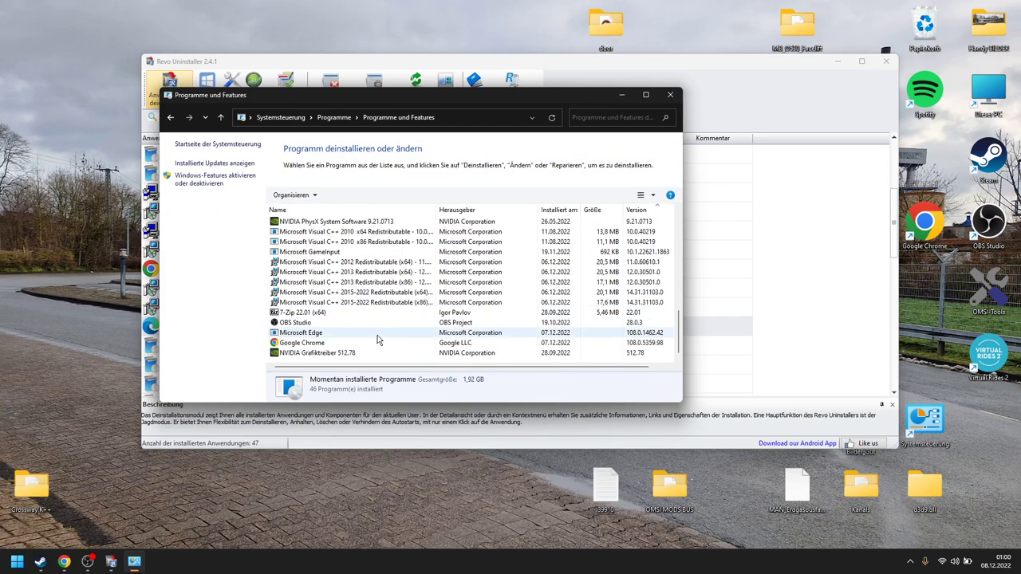
Try to open the change dialog for Microsoft Edge, and close Programme und Features
{"action": "double_click", "coordinate": [378, 333]}
{"action": "left_click", "coordinate": [628, 332]}
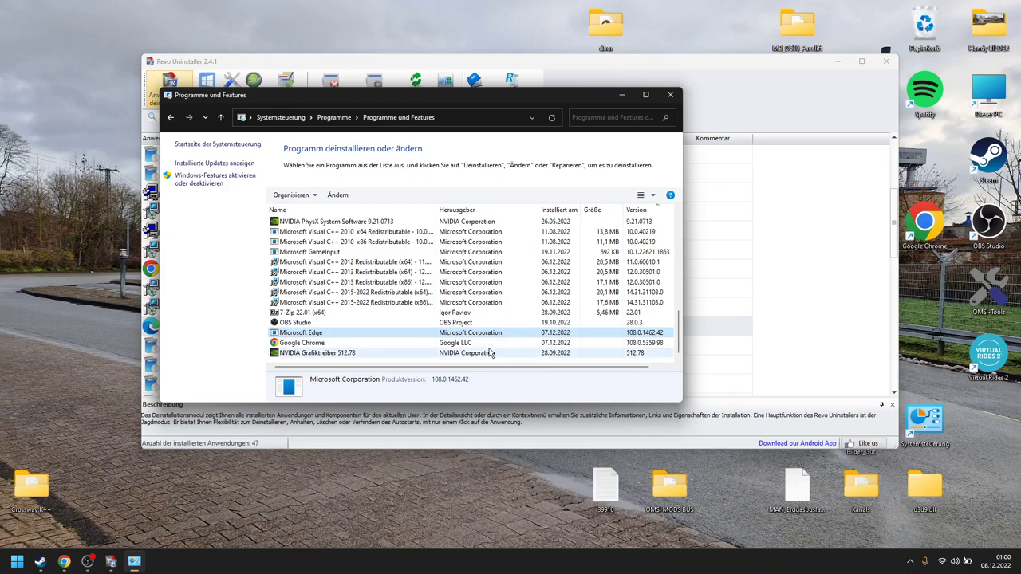
{"action": "left_click", "coordinate": [670, 96]}
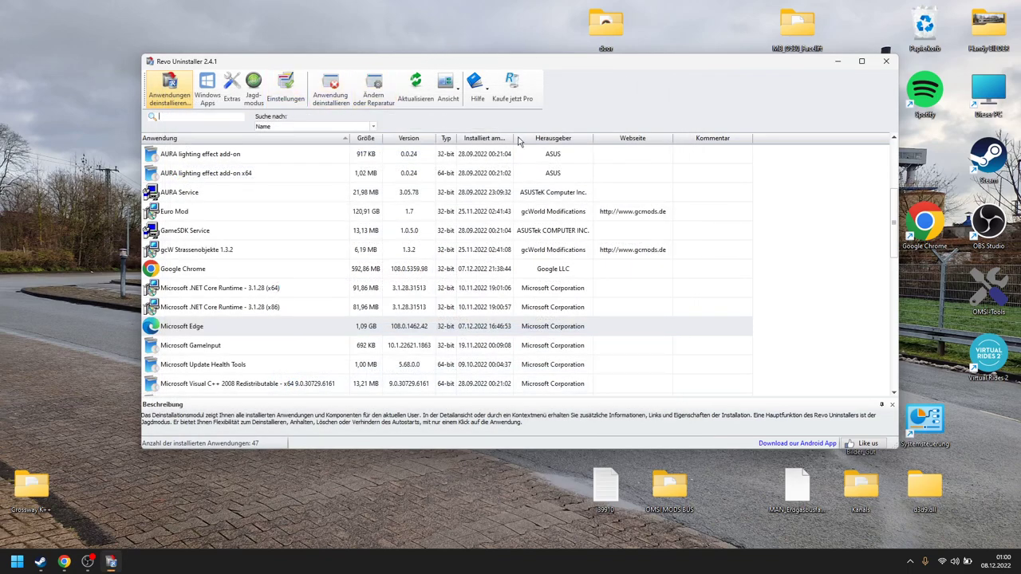
Close Revo Uninstaller, and move its desktop shortcut directly above the Crossway K++ folder
{"action": "left_click", "coordinate": [885, 61]}
{"action": "left_click_drag", "start_coordinate": [415, 230], "coordinate": [32, 421]}
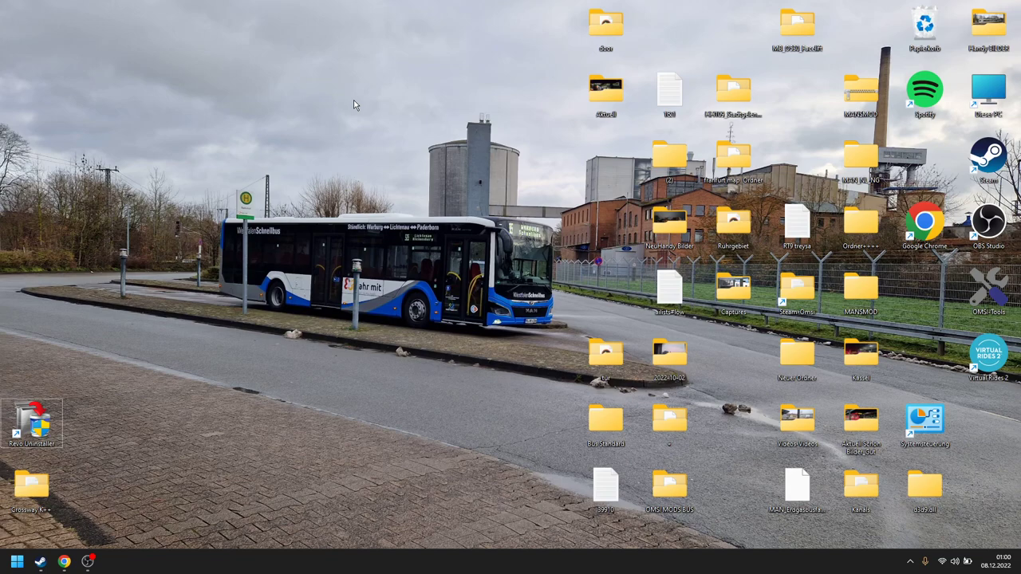
{"action": "left_click", "coordinate": [64, 561]}
{"action": "left_click_drag", "start_coordinate": [237, 69], "coordinate": [313, 51]}
{"action": "left_click", "coordinate": [810, 42]}
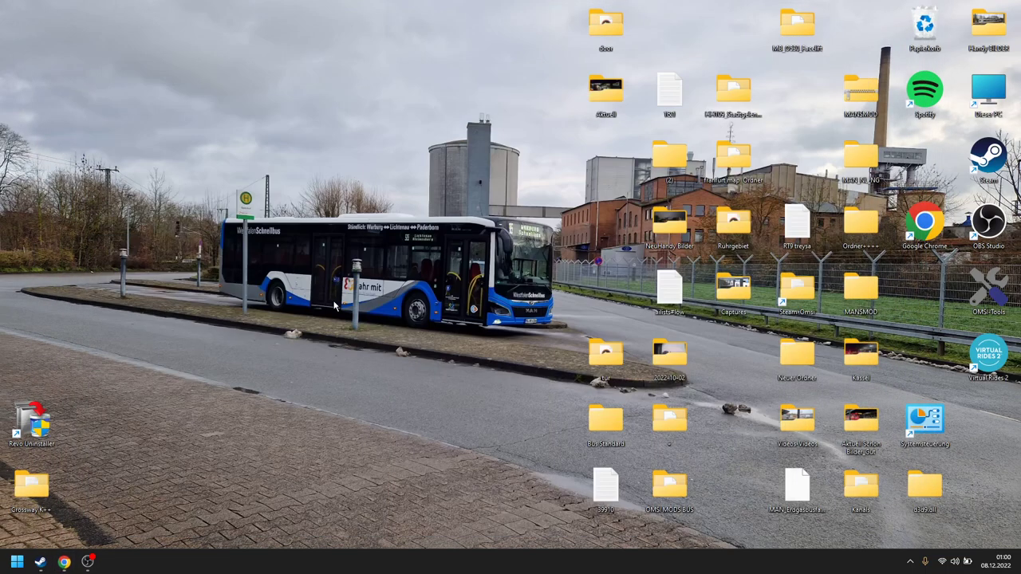